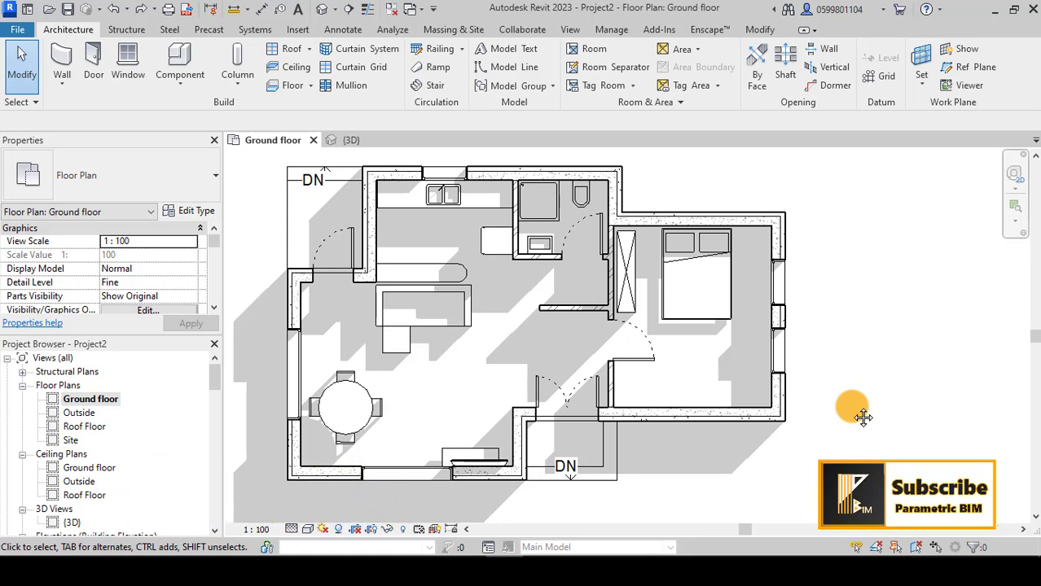
# - Place tagged rooms 8, 9 and 10 in the bedroom, bathroom and open living area
pyautogui.moveTo(863, 418); pyautogui.dragTo(842, 409, button='middle')
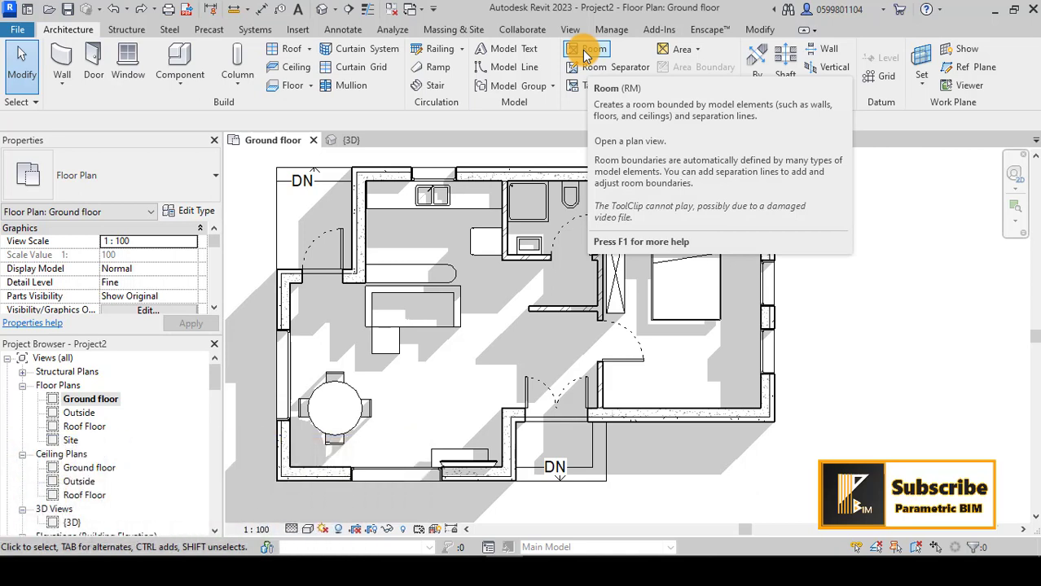
pyautogui.click(585, 50)
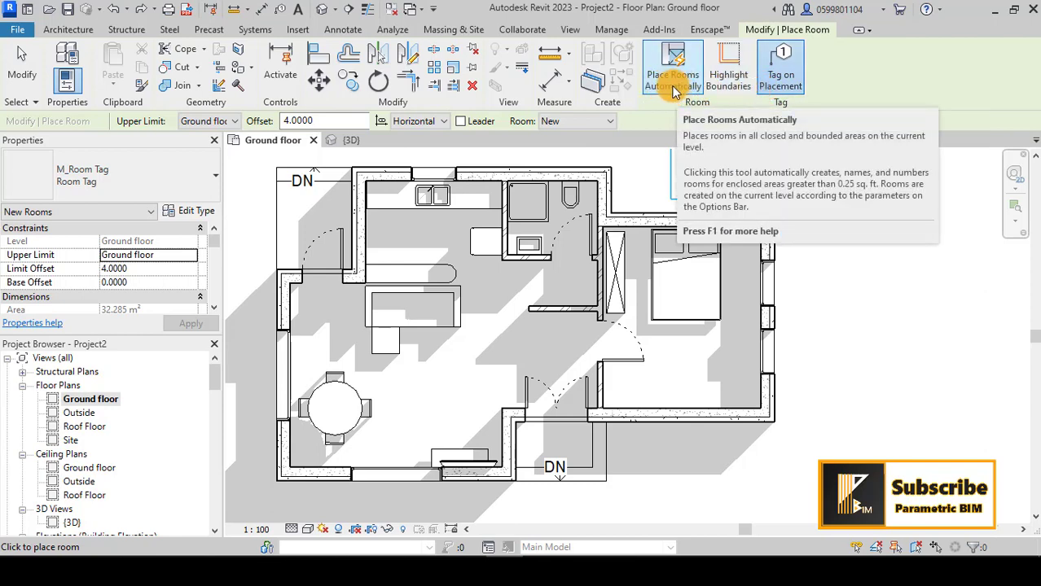
pyautogui.click(691, 318)
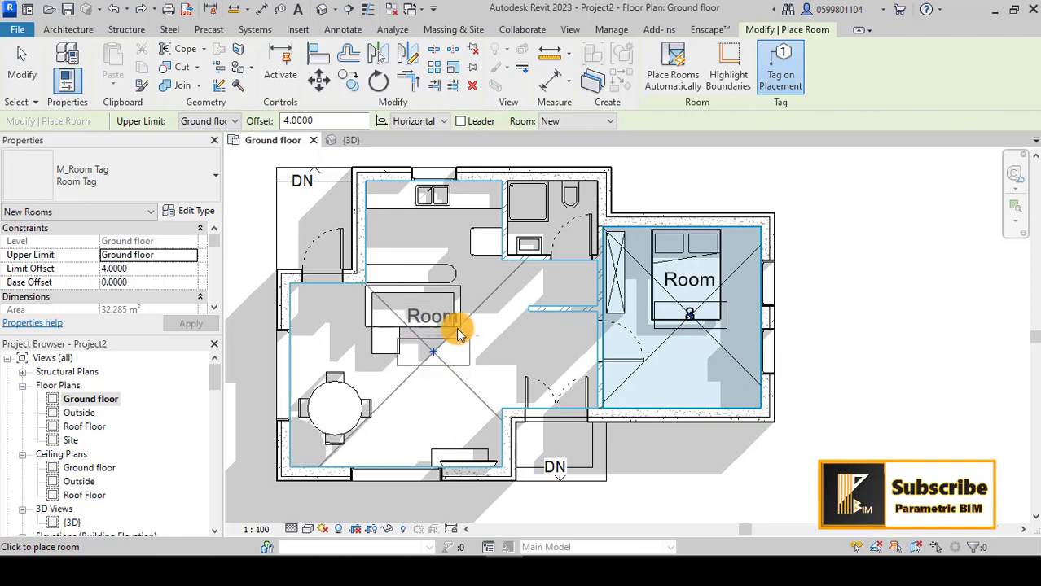
pyautogui.click(555, 233)
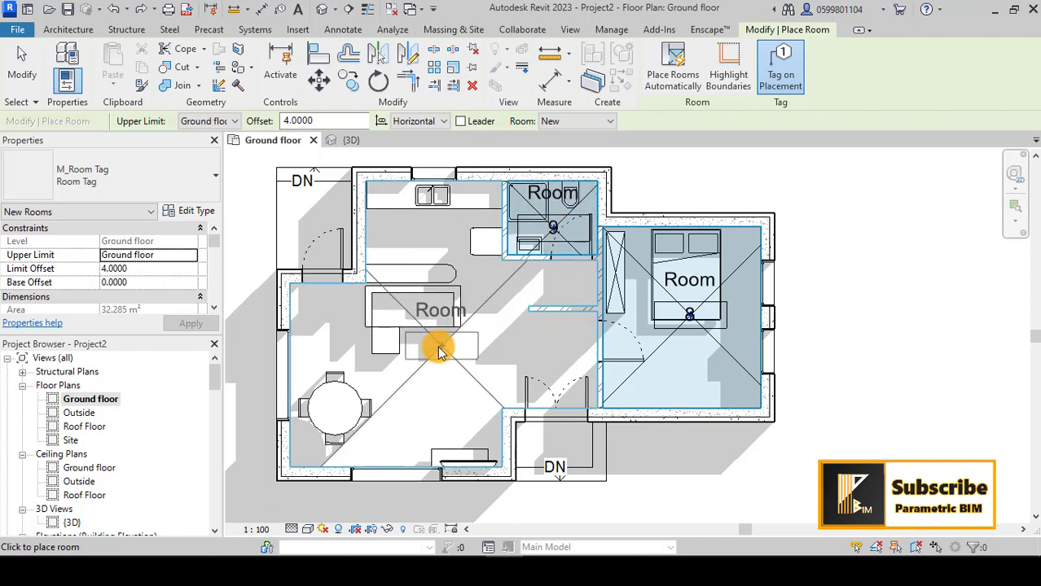
pyautogui.click(414, 374)
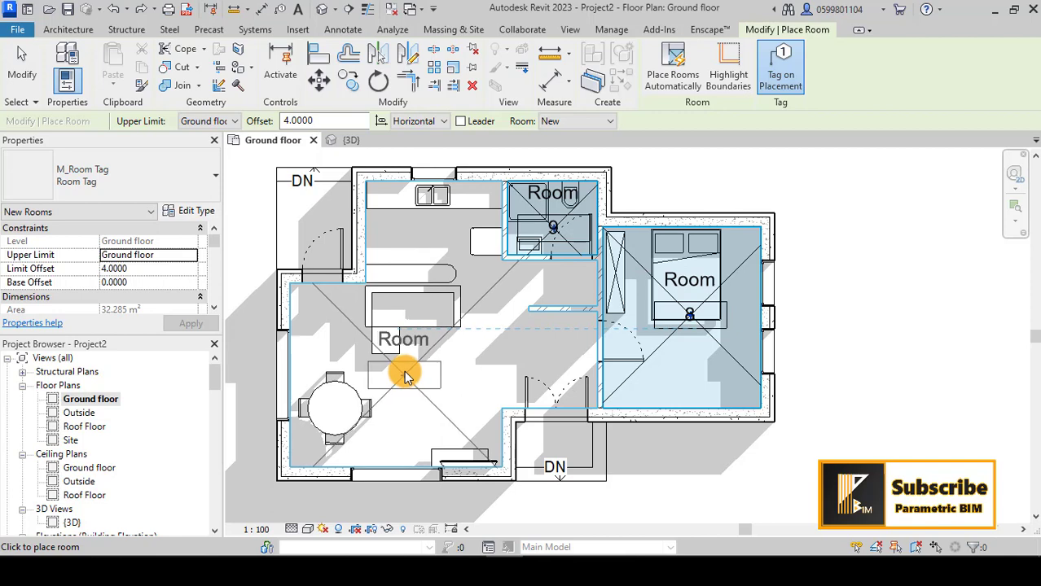
pyautogui.click(405, 376)
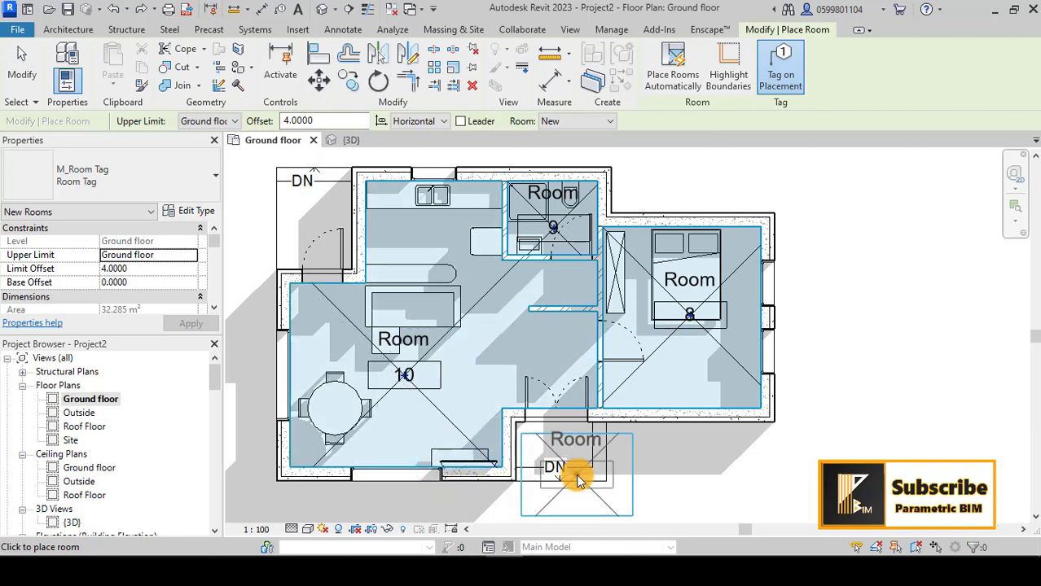
pyautogui.press('Escape')
pyautogui.press('Escape')
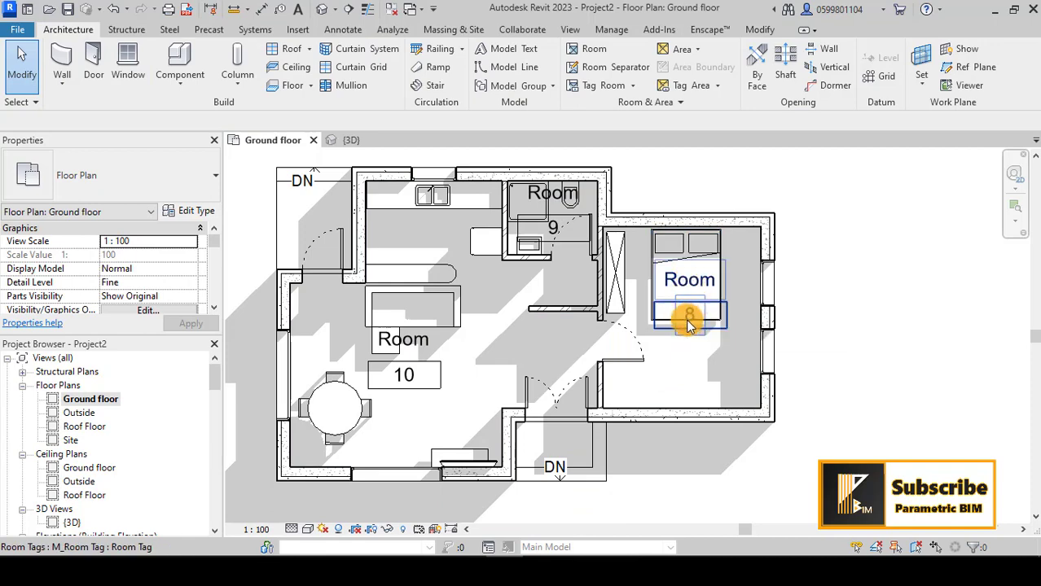
# - Renumber the bedroom's room tag from 8 to 1
pyautogui.scroll(4, 692, 312)
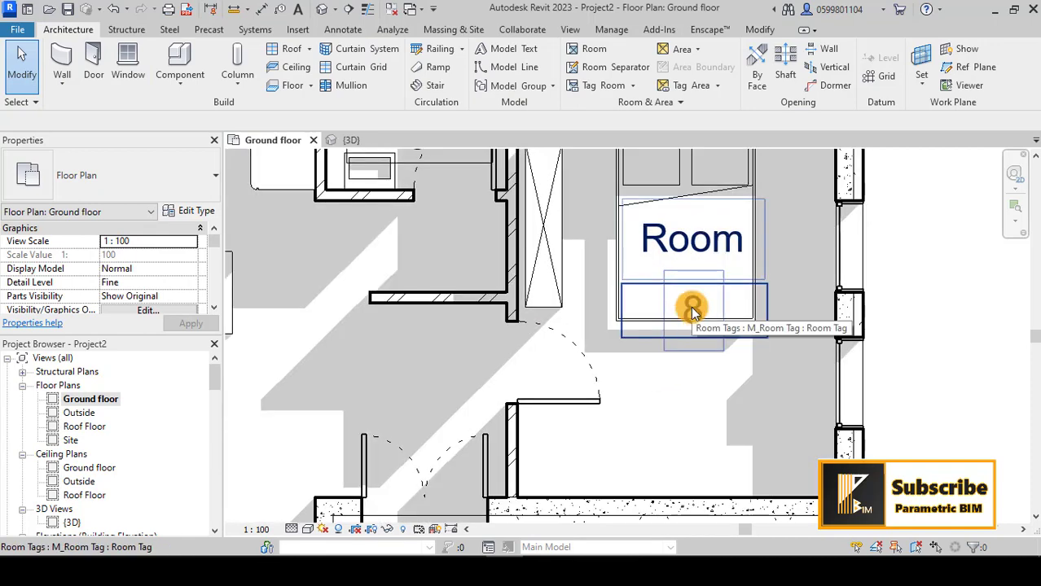
pyautogui.click(692, 312)
pyautogui.scroll(-2, 692, 312)
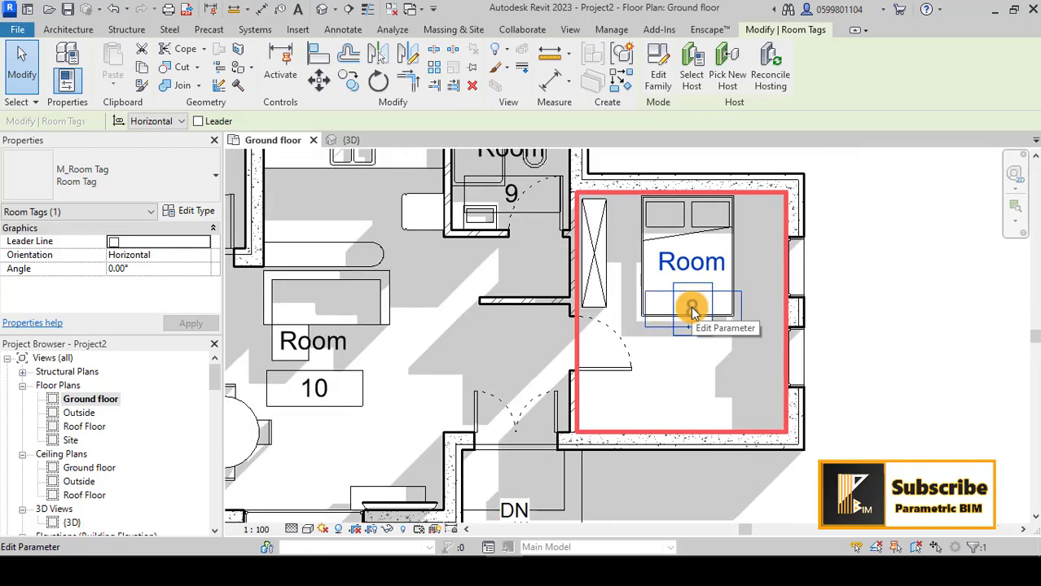
pyautogui.scroll(-1, 692, 312)
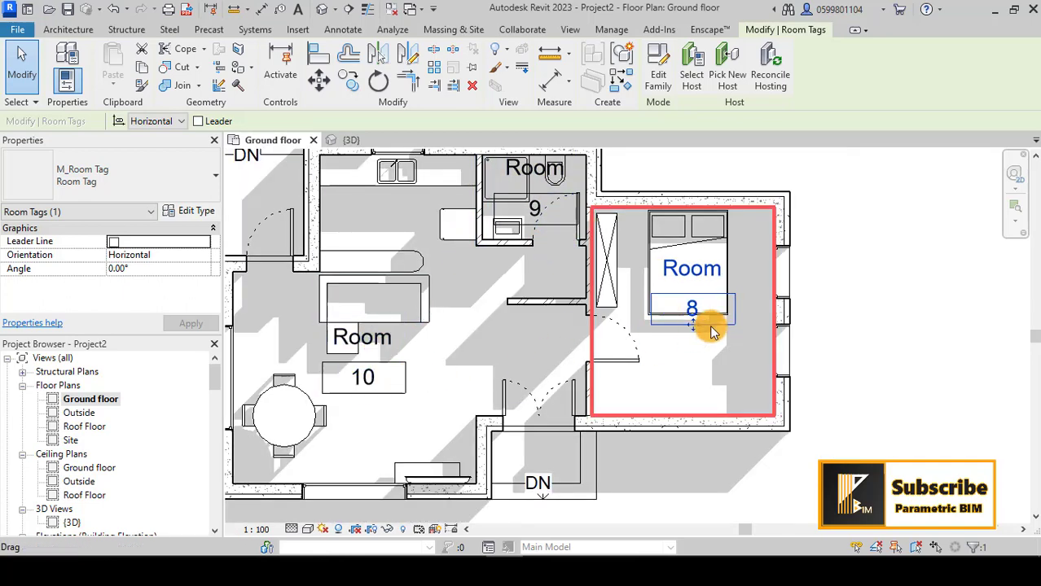
pyautogui.moveTo(693, 356); pyautogui.dragTo(713, 389, button='middle')
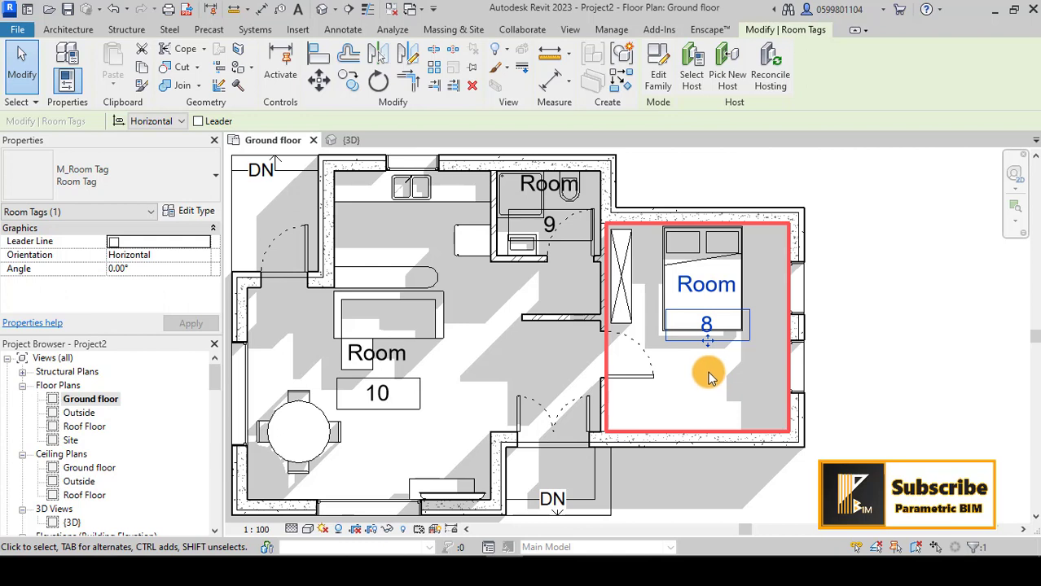
pyautogui.click(707, 325)
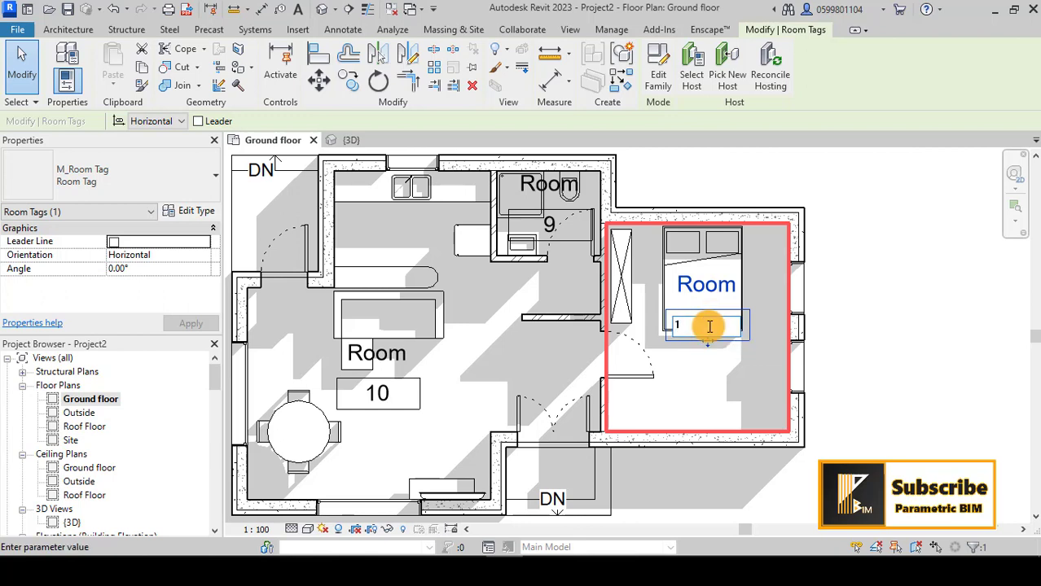
pyautogui.click(838, 336)
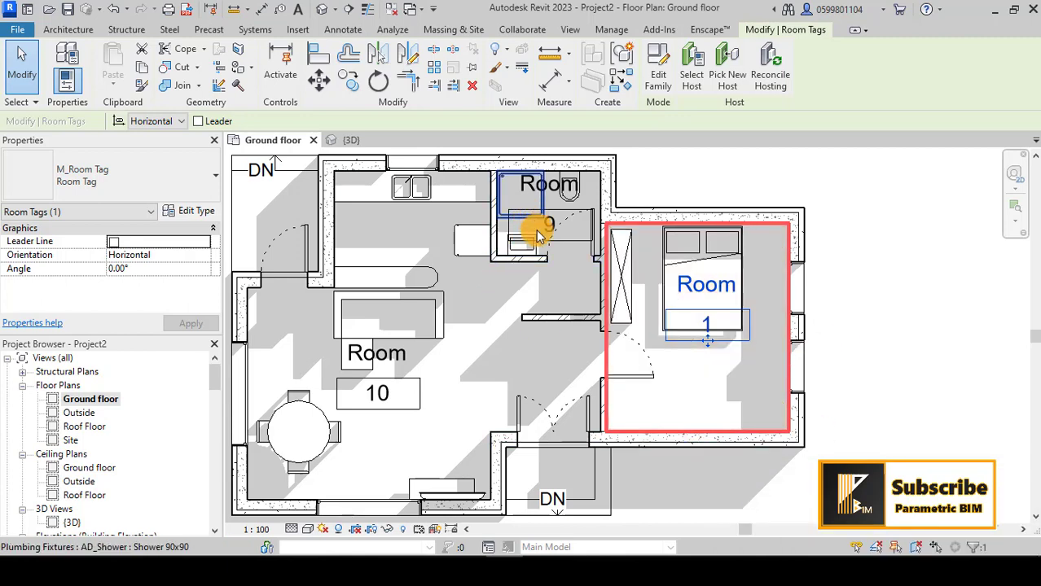
# - Renumber the living area's tag from 10 to 2 and the bathroom's from 9 to 3
pyautogui.click(377, 395)
pyautogui.click(377, 395)
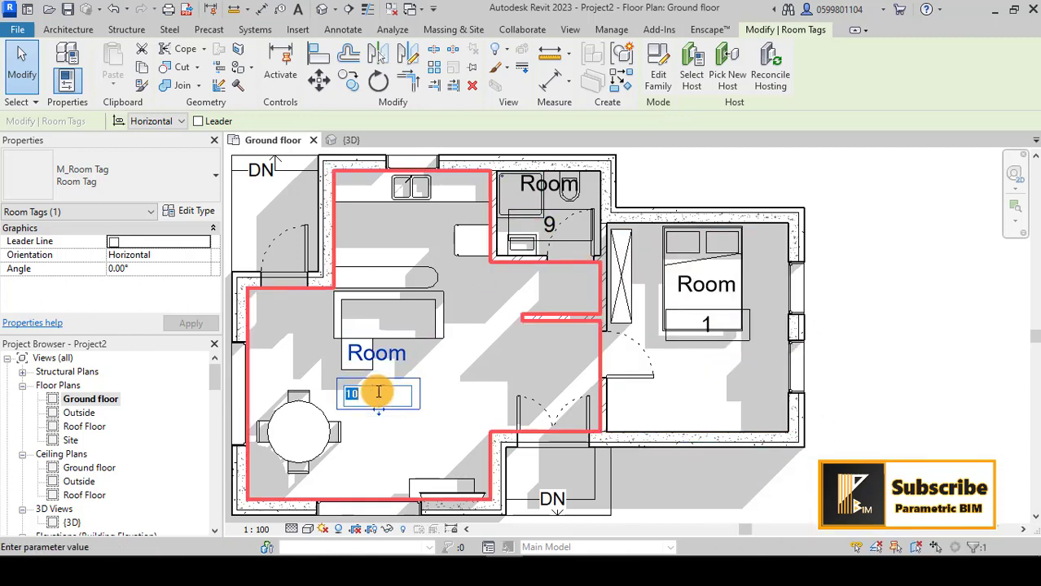
pyautogui.write('2')
pyautogui.click(535, 244)
pyautogui.click(550, 223)
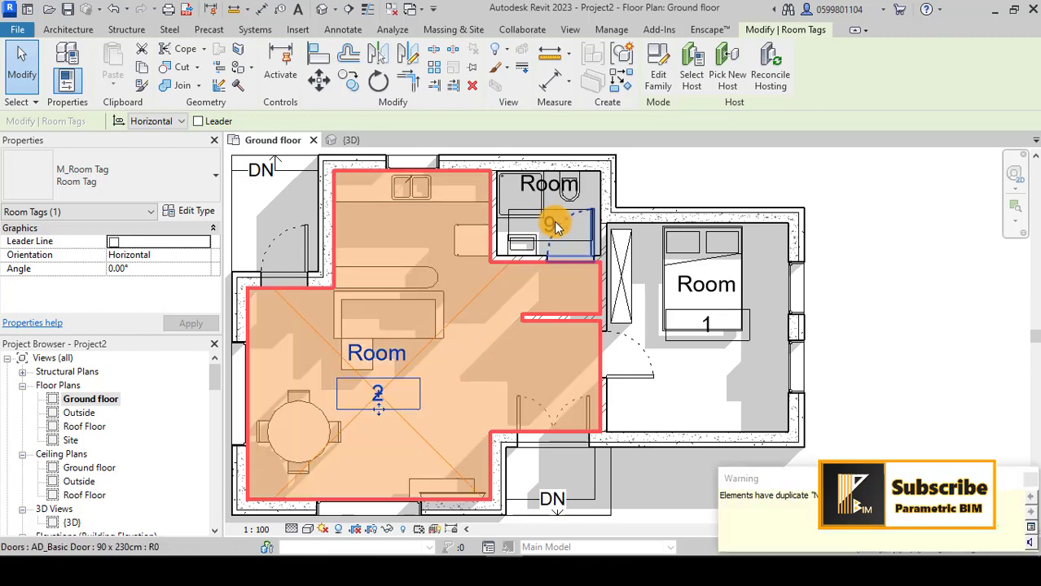
pyautogui.click(552, 224)
pyautogui.write('3')
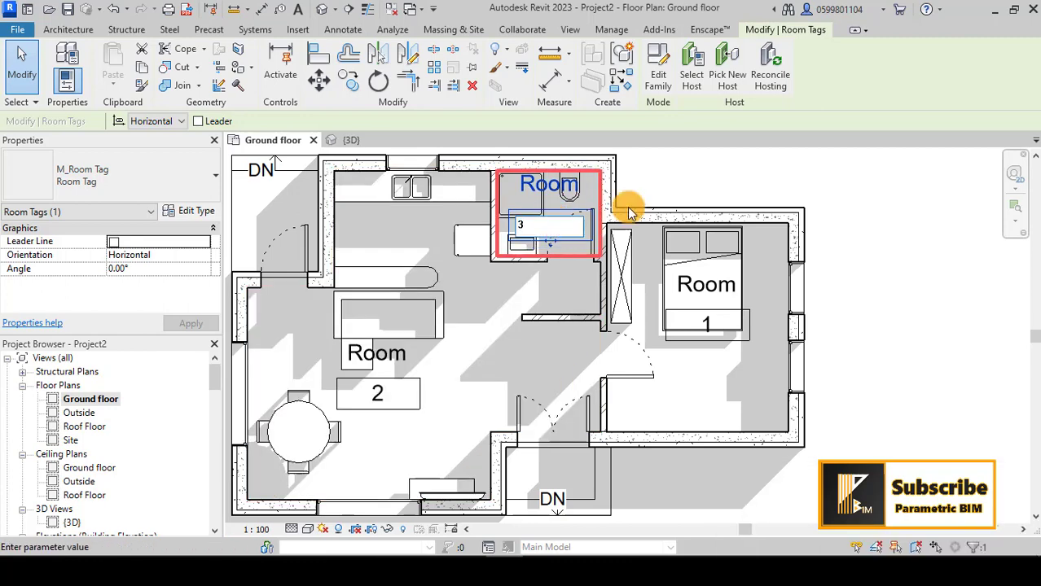
pyautogui.click(712, 173)
# - Select the bedroom's room tag and open its family for editing
pyautogui.click(879, 301)
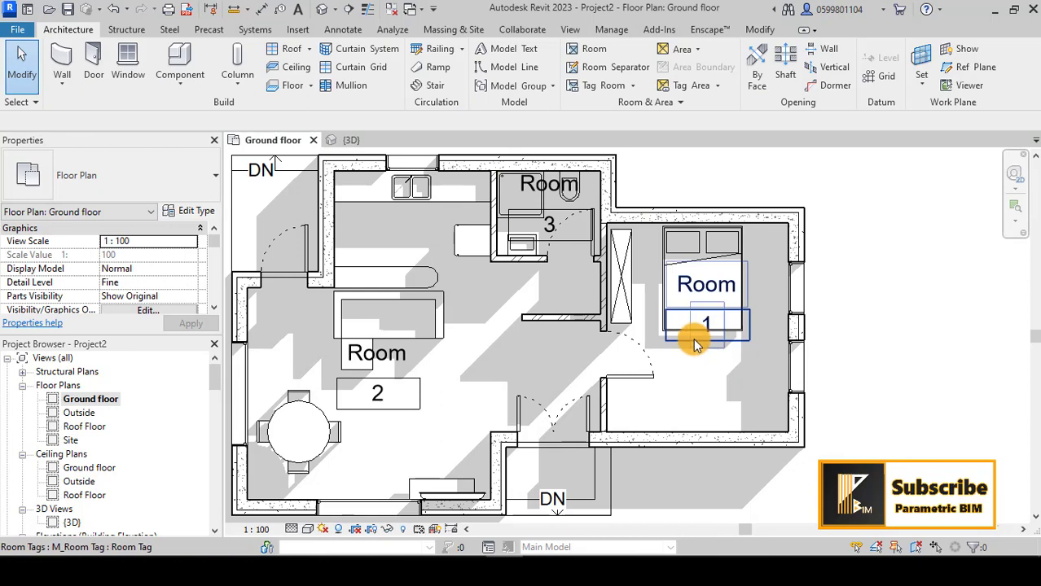
pyautogui.scroll(3, 692, 342)
pyautogui.scroll(2, 717, 317)
pyautogui.click(720, 324)
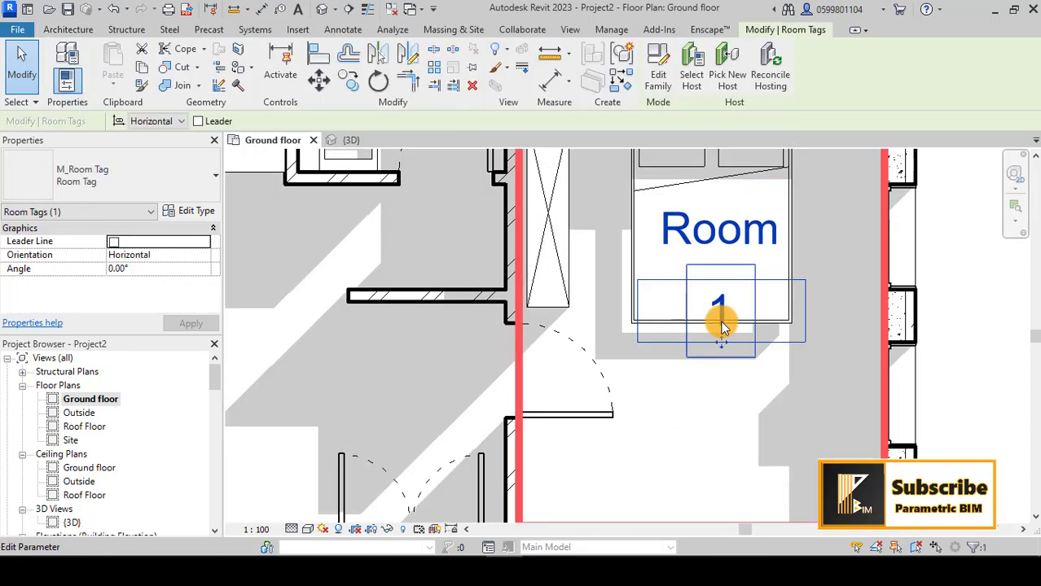
pyautogui.scroll(-2, 720, 325)
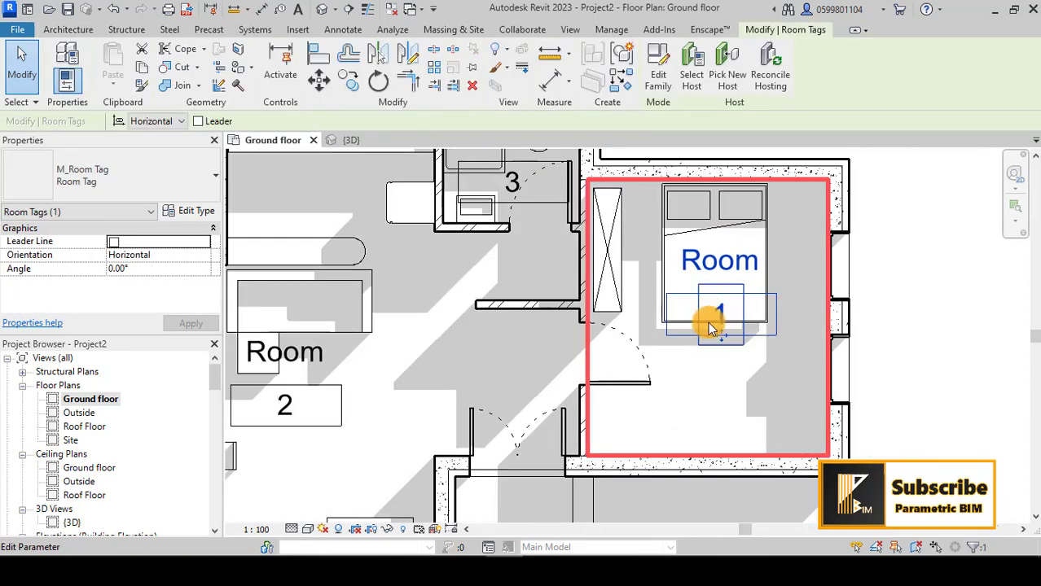
pyautogui.click(652, 86)
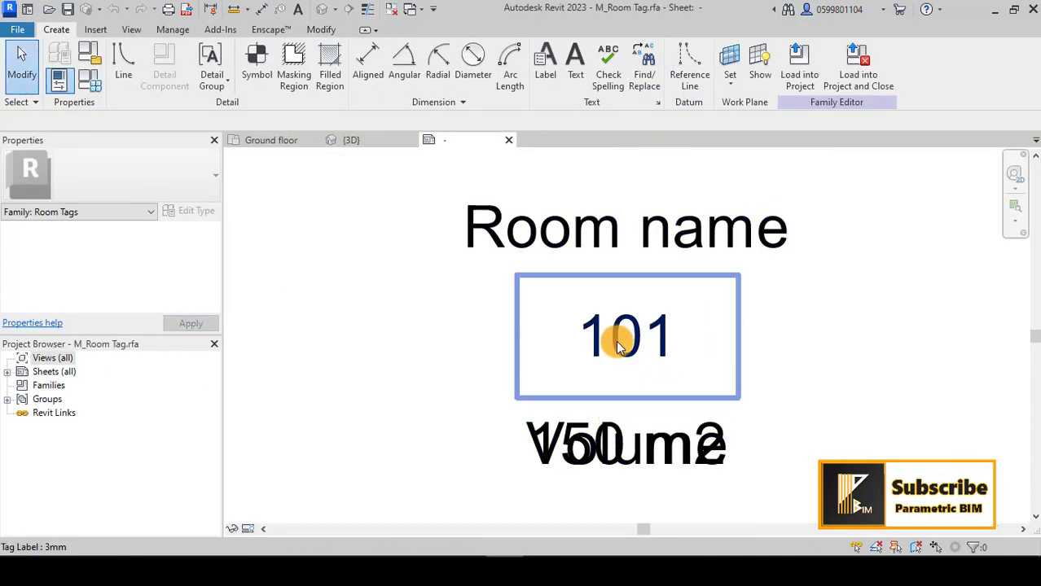
# - Delete the 101, Volume and 150 m2 labels, then reload the tag, overwriting parameter values
pyautogui.click(617, 346)
pyautogui.press('d')
pyautogui.press('e')
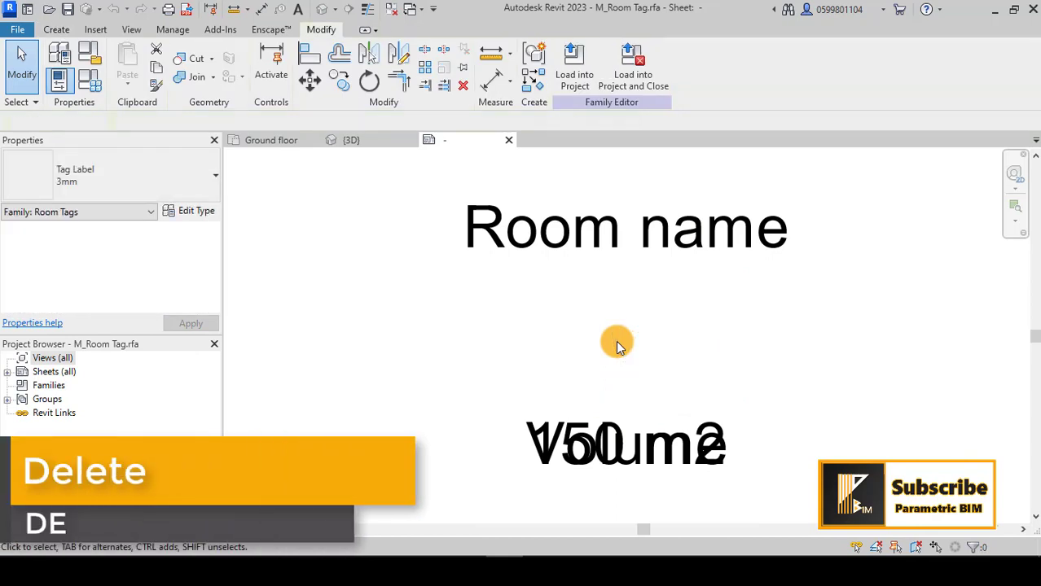
pyautogui.click(633, 443)
pyautogui.press('d')
pyautogui.press('e')
pyautogui.click(632, 445)
pyautogui.press('d')
pyautogui.press('e')
pyautogui.click(573, 78)
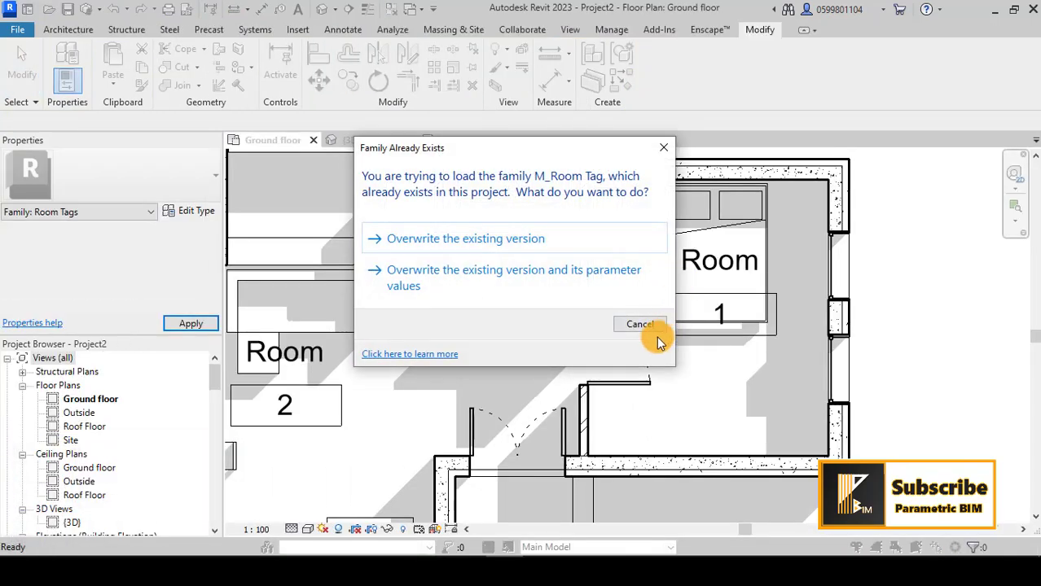
pyautogui.click(544, 285)
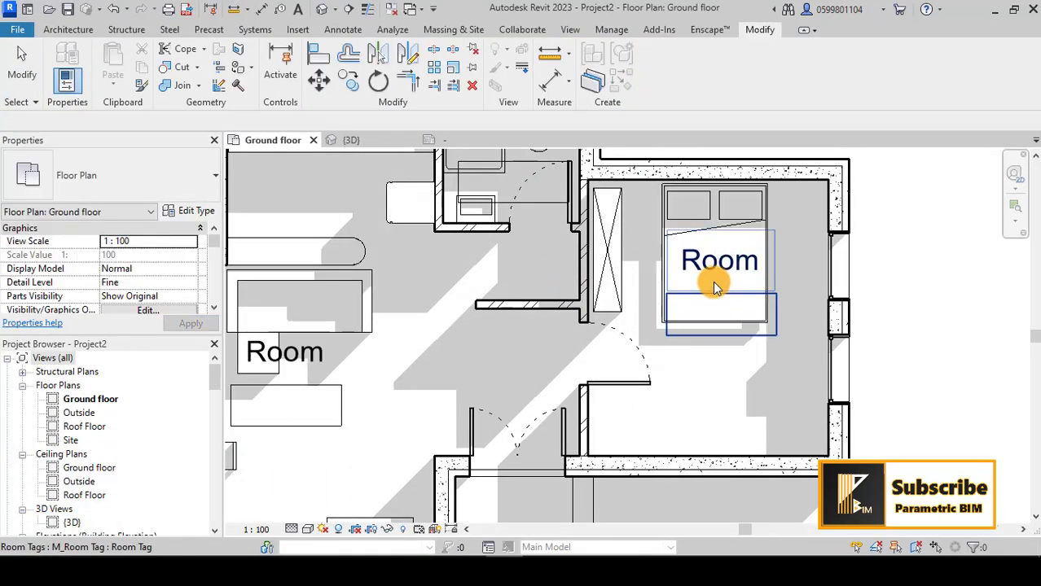
# - Start renaming the bedroom's tag to 'Bed Room'
pyautogui.scroll(-2, 933, 326)
pyautogui.scroll(-1, 929, 321)
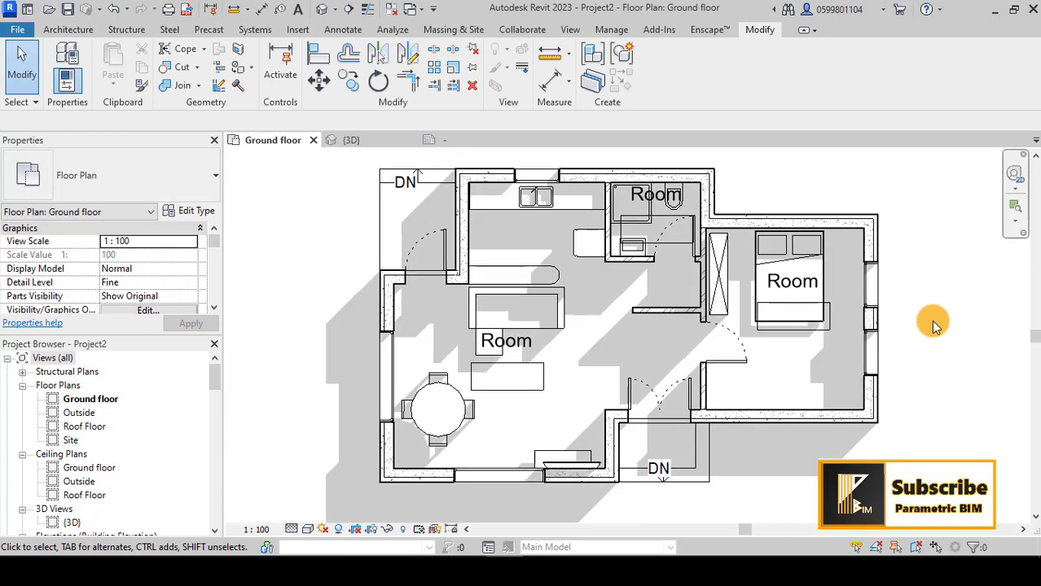
pyautogui.scroll(1, 855, 330)
pyautogui.scroll(1, 864, 329)
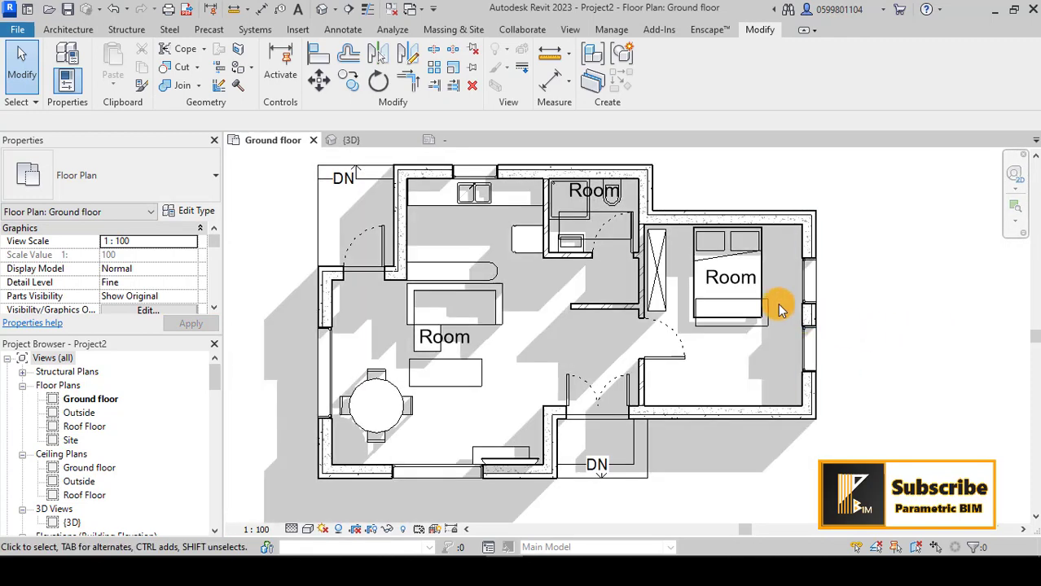
pyautogui.scroll(1, 781, 305)
pyautogui.click(721, 272)
pyautogui.click(722, 274)
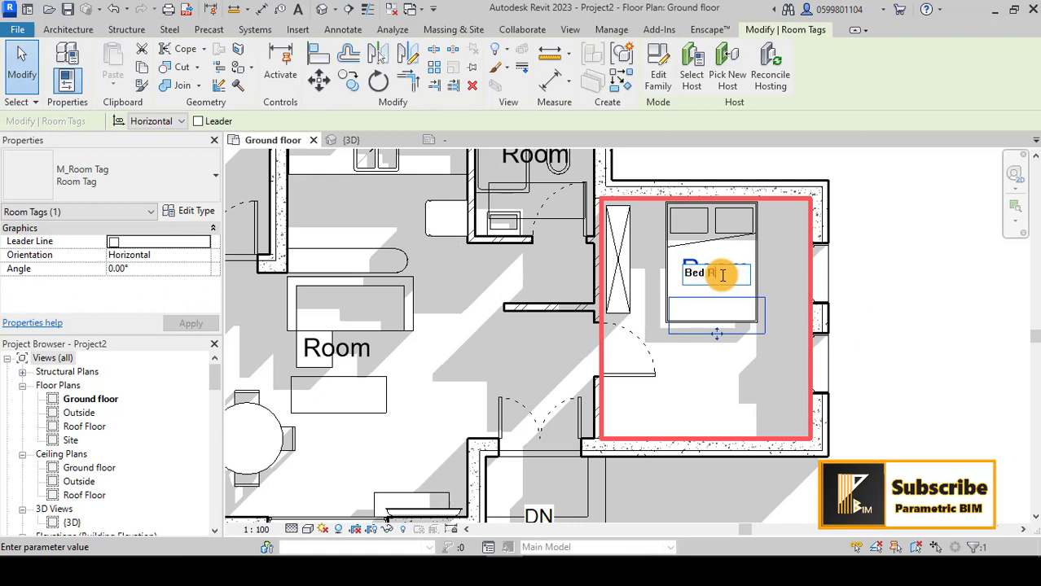
# - Commit 'Bed Room' and rename the small room's tag to 'Bathroom'
pyautogui.click(891, 297)
pyautogui.scroll(-3, 760, 321)
pyautogui.scroll(1, 619, 187)
pyautogui.click(619, 188)
pyautogui.click(619, 189)
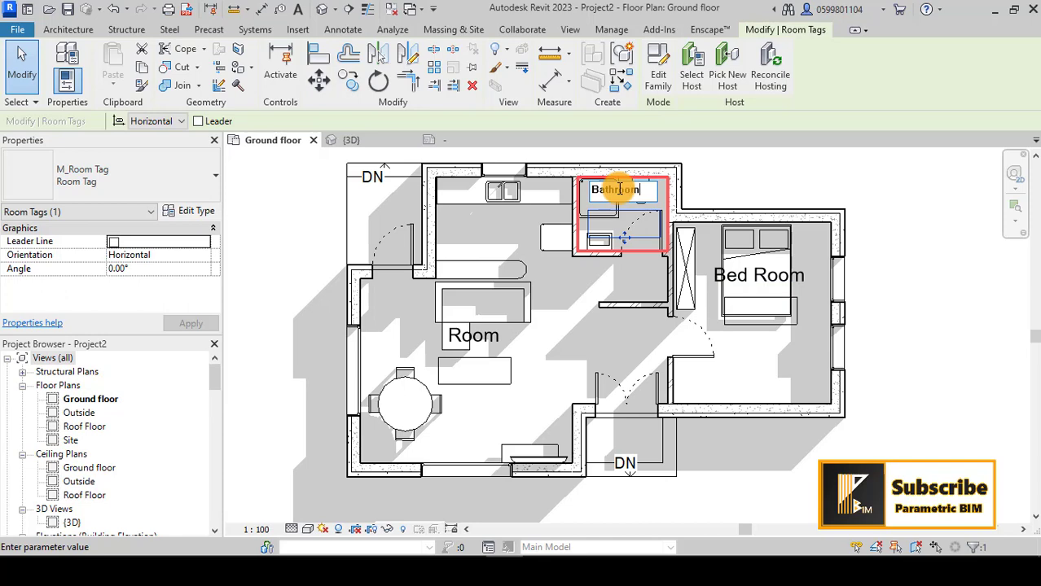
pyautogui.click(871, 298)
# - Rename the large room's tag to 'Living Room'
pyautogui.scroll(2, 454, 346)
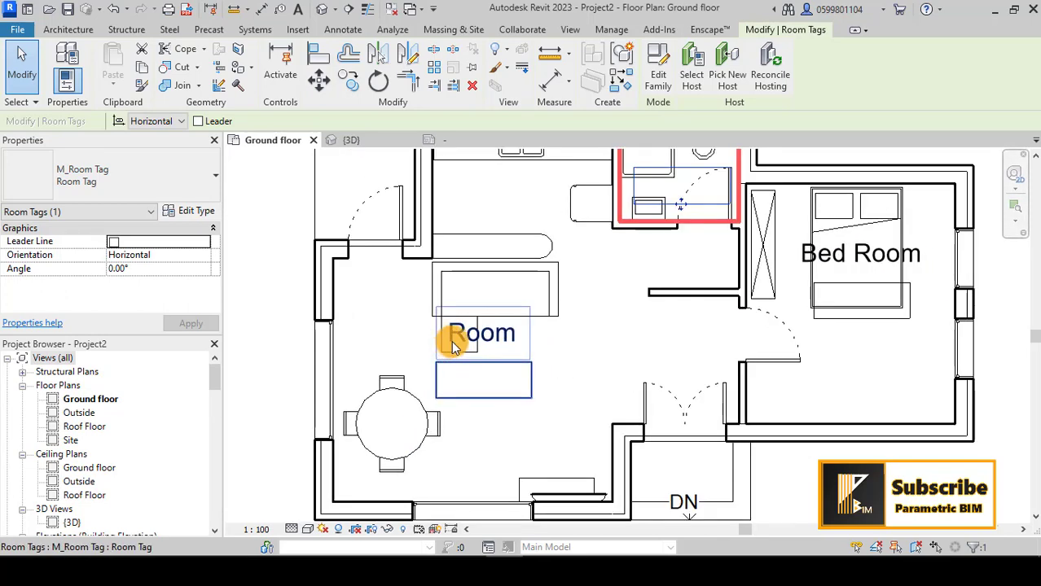
pyautogui.click(454, 346)
pyautogui.click(498, 335)
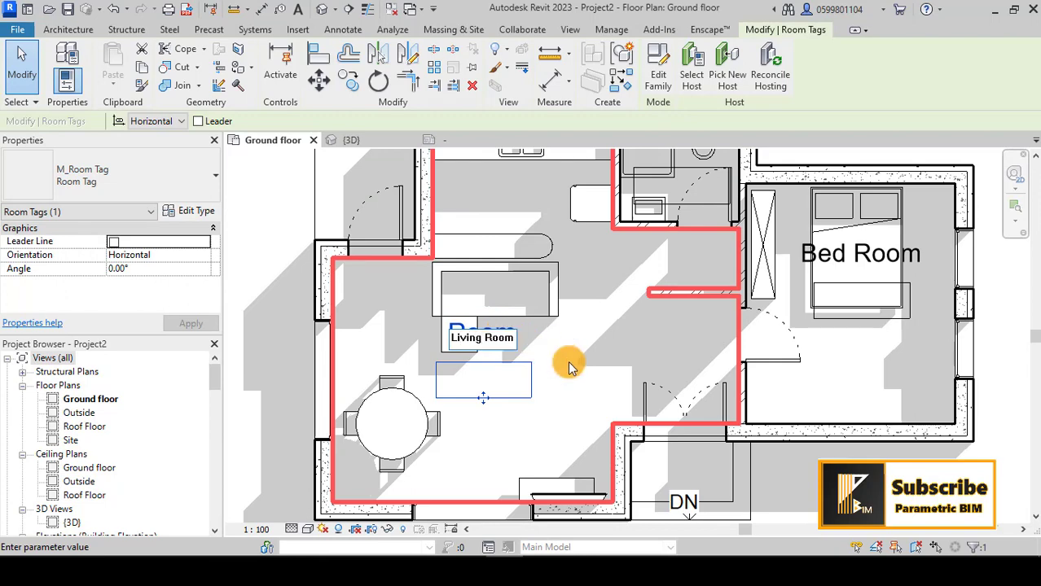
pyautogui.click(612, 373)
pyautogui.scroll(-2, 613, 372)
pyautogui.scroll(3, 600, 384)
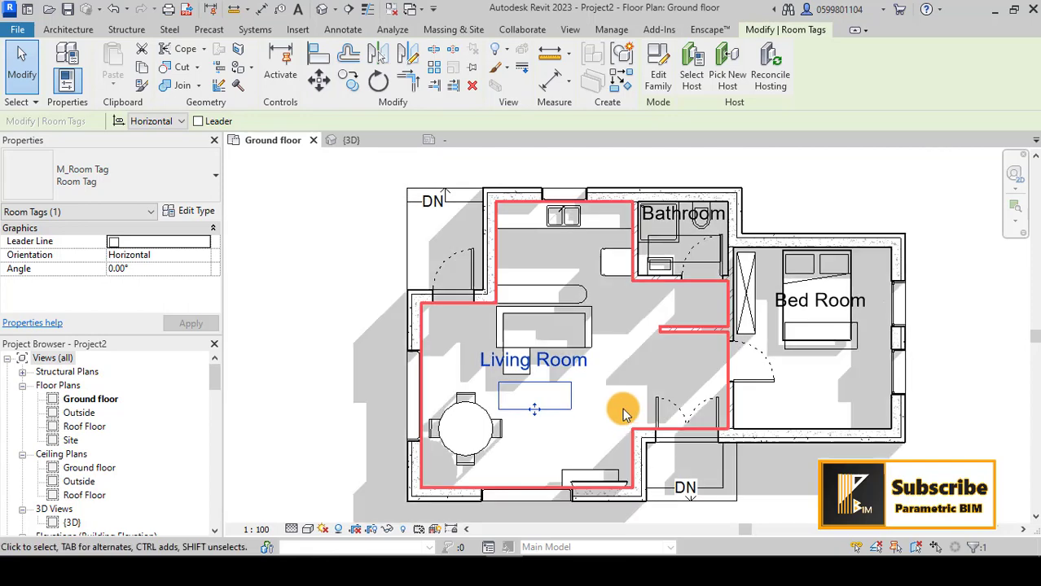
pyautogui.scroll(-2, 583, 354)
pyautogui.click(295, 225)
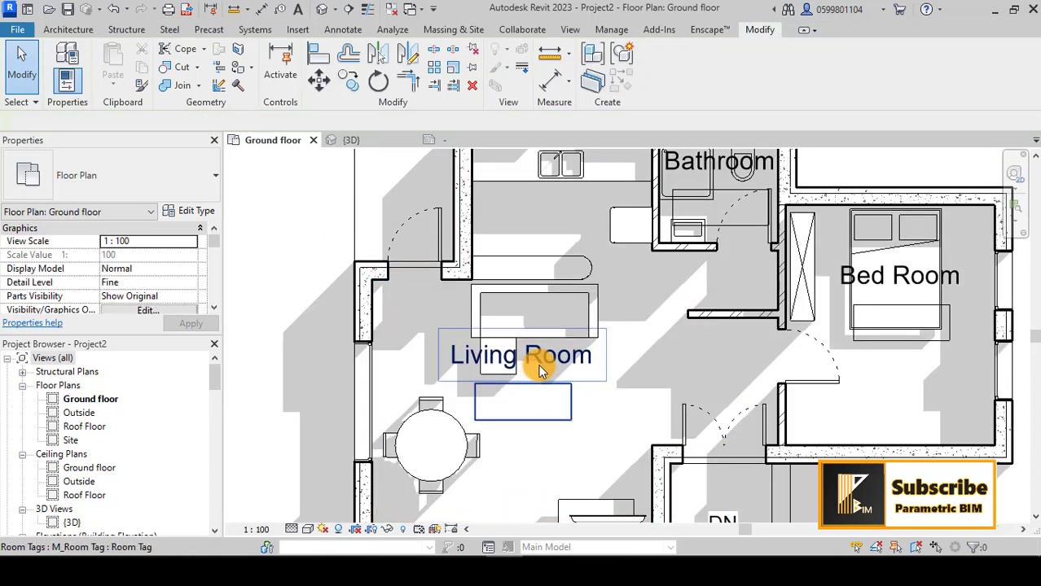
pyautogui.moveTo(540, 370); pyautogui.dragTo(575, 415, button='middle')
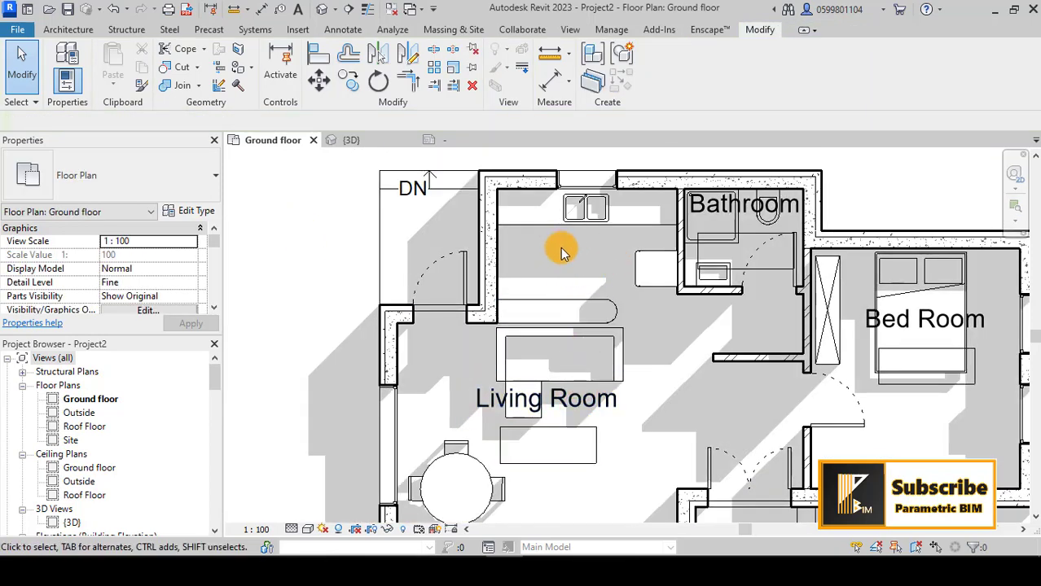
pyautogui.scroll(-1, 570, 251)
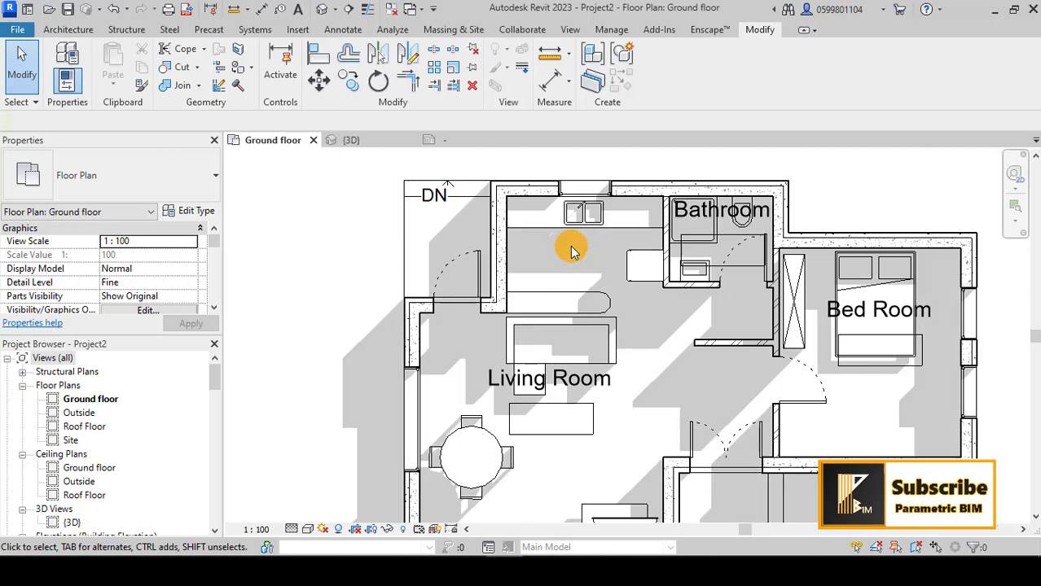
pyautogui.moveTo(584, 258); pyautogui.dragTo(558, 259, button='middle')
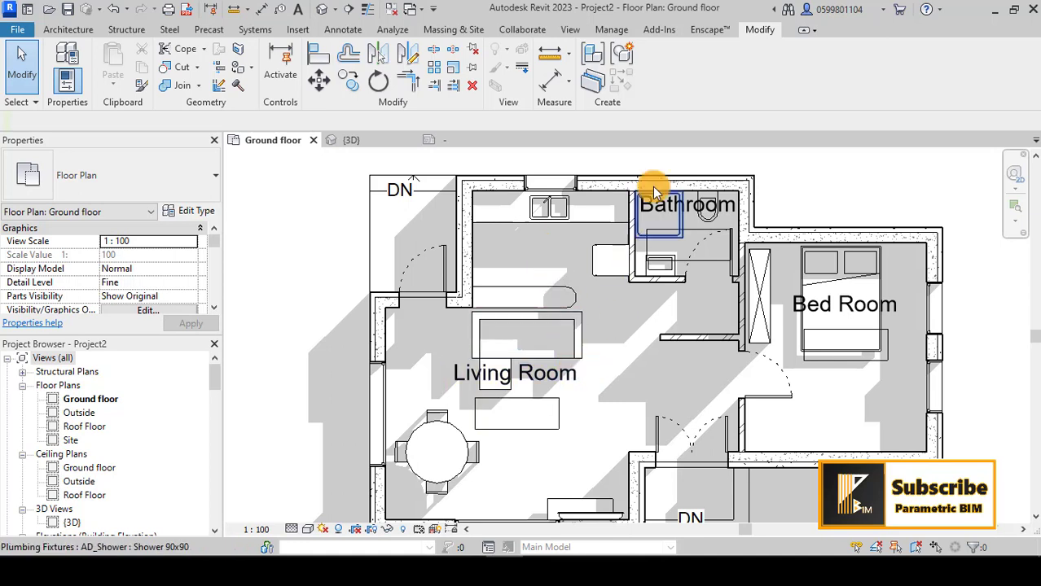
pyautogui.click(55, 30)
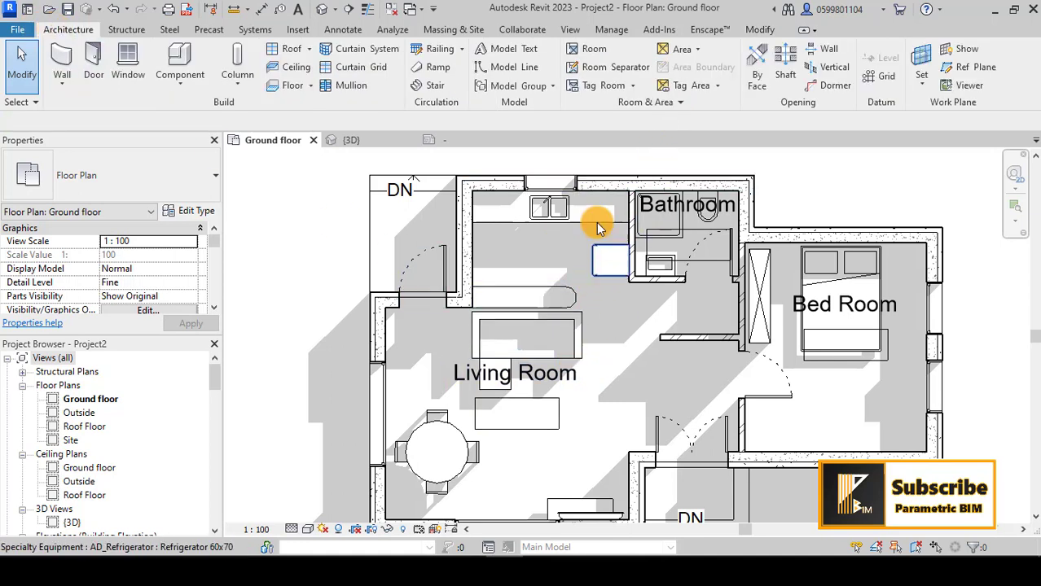
# - Draw an L-shaped room separation line from the wall end and check the Living Room boundary
pyautogui.click(592, 71)
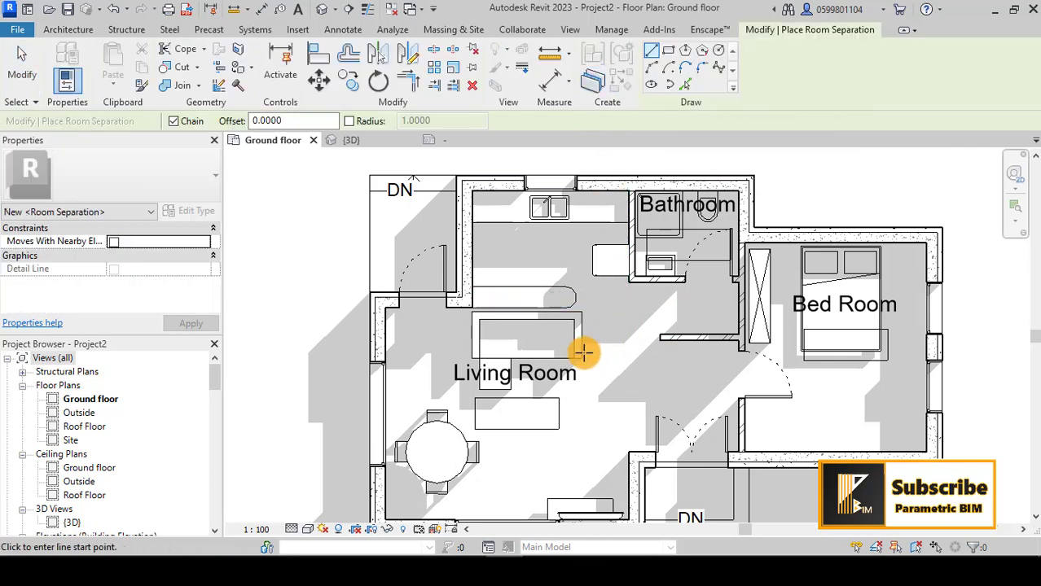
pyautogui.click(472, 308)
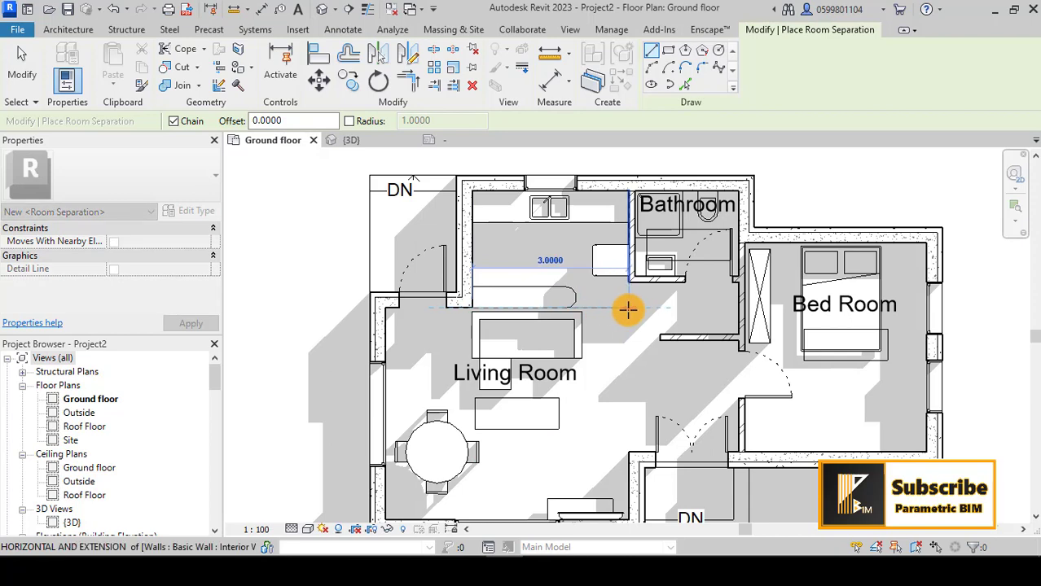
pyautogui.click(627, 306)
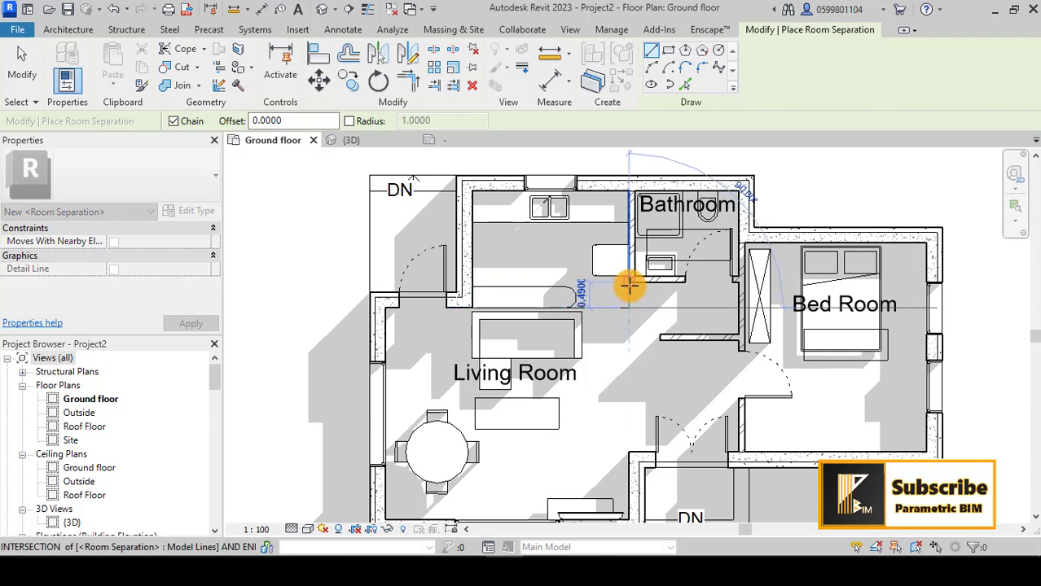
pyautogui.click(628, 284)
pyautogui.press('Escape')
pyautogui.press('Escape')
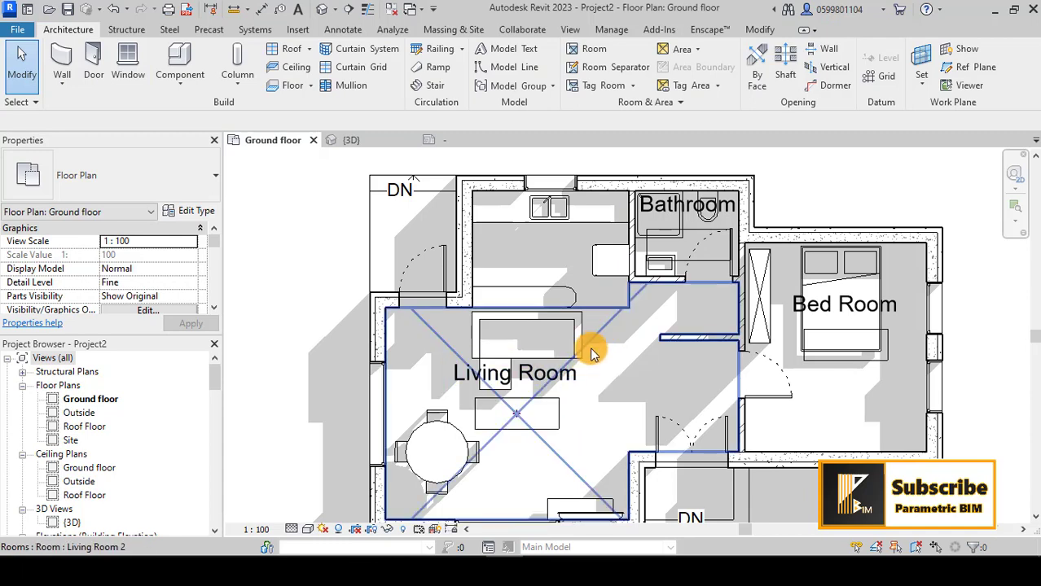
pyautogui.click(588, 348)
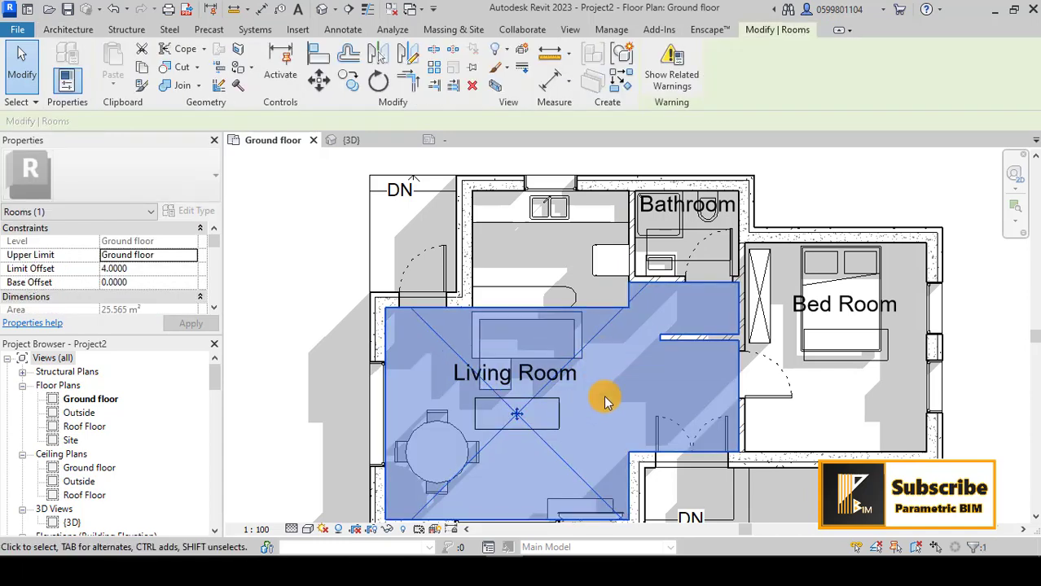
pyautogui.scroll(-2, 605, 401)
pyautogui.scroll(3, 599, 386)
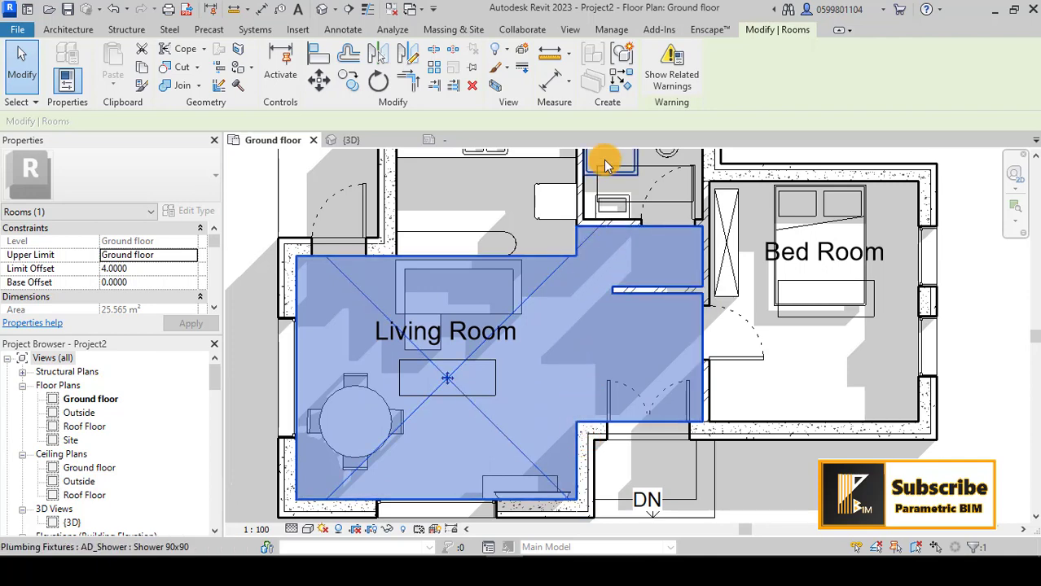
# - Draw a vertical room separation line up from the lower wall end
pyautogui.click(81, 30)
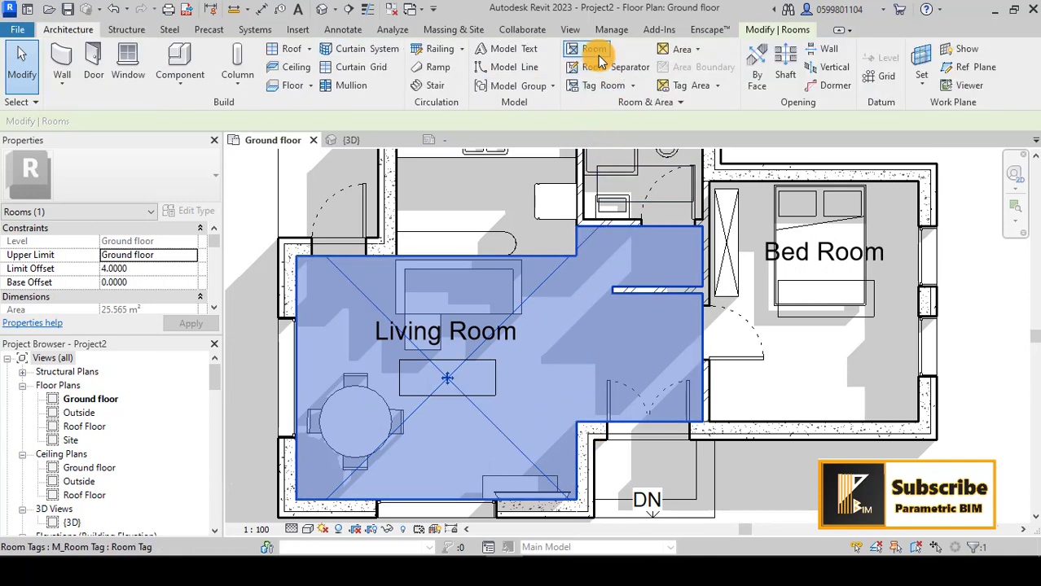
pyautogui.click(609, 67)
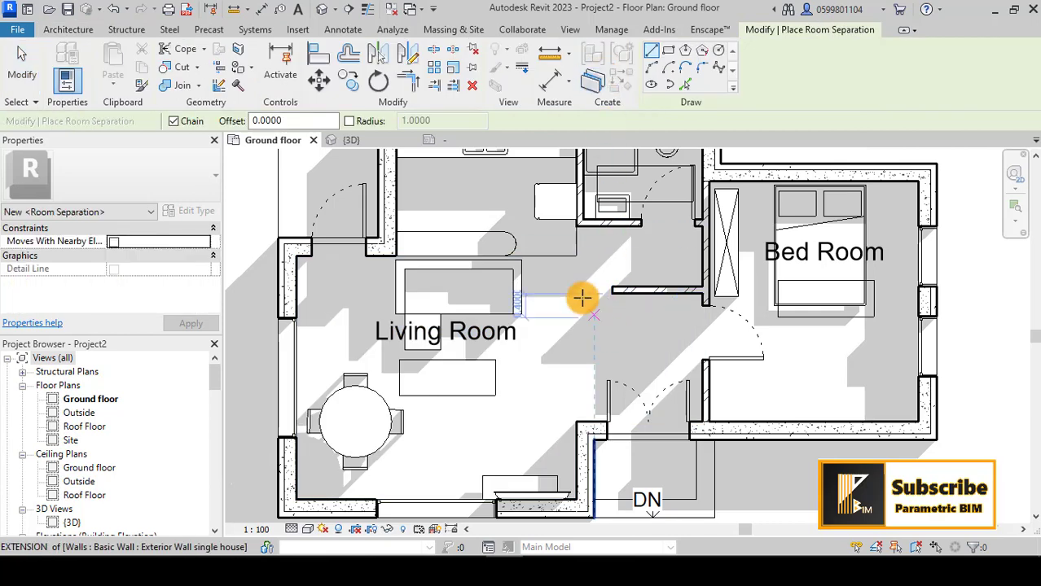
pyautogui.click(577, 421)
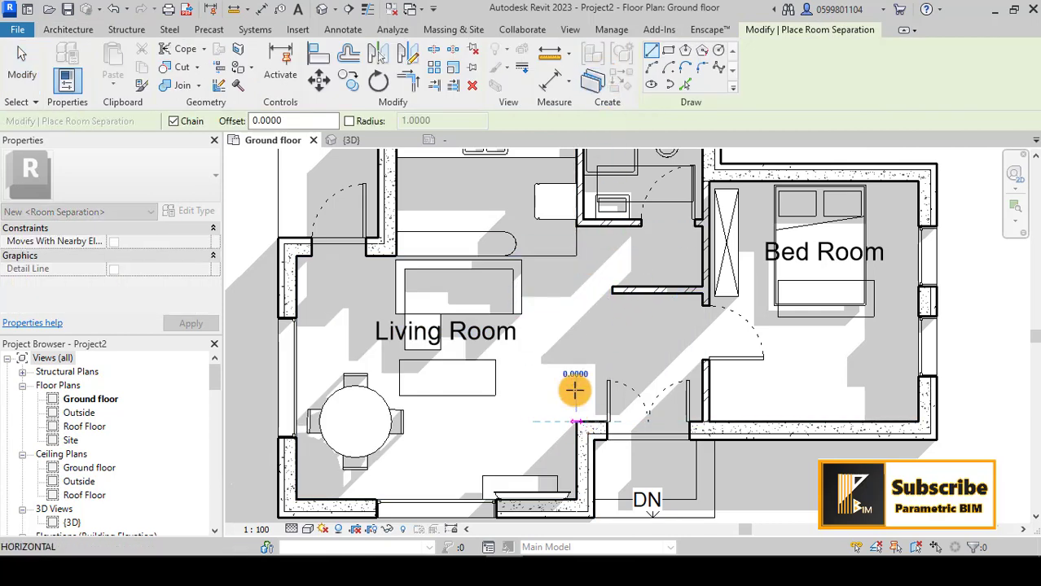
pyautogui.click(577, 254)
pyautogui.press('Escape')
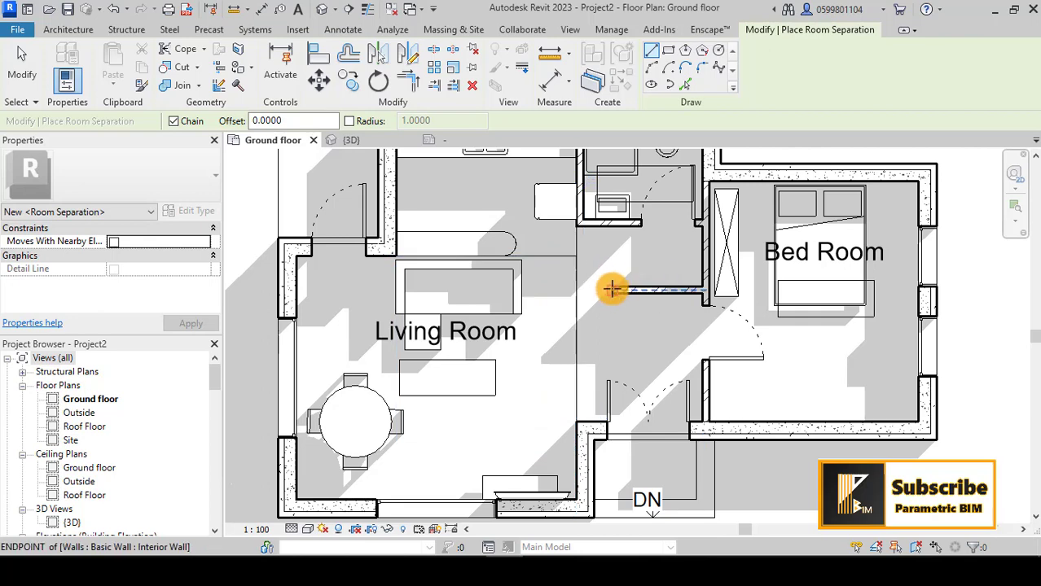
# - Draw a horizontal separator from the interior wall end to the vertical separator
pyautogui.scroll(3, 611, 289)
pyautogui.click(611, 289)
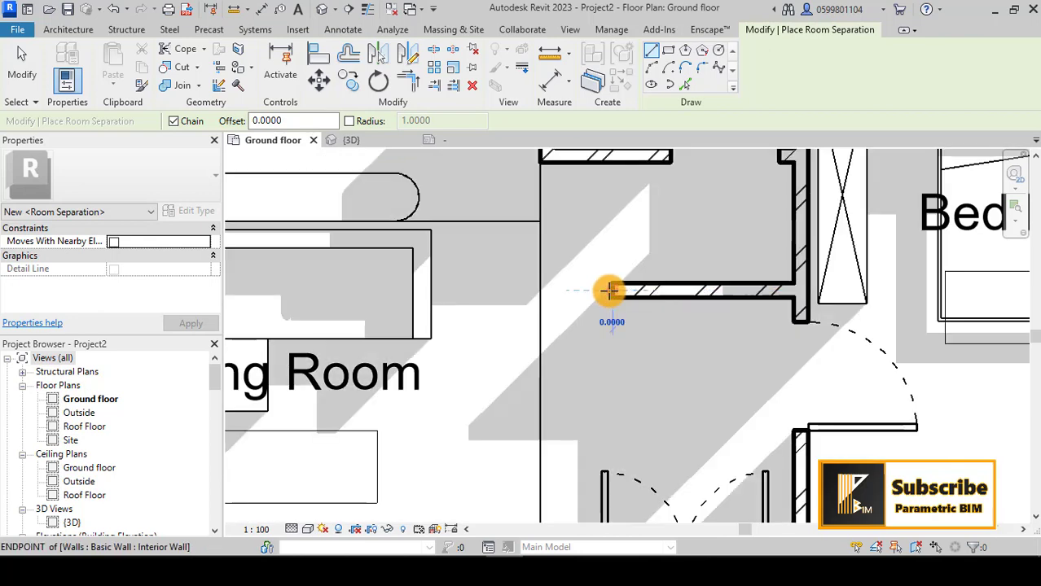
pyautogui.click(539, 290)
pyautogui.scroll(-3, 564, 291)
pyautogui.press('Escape')
pyautogui.press('Escape')
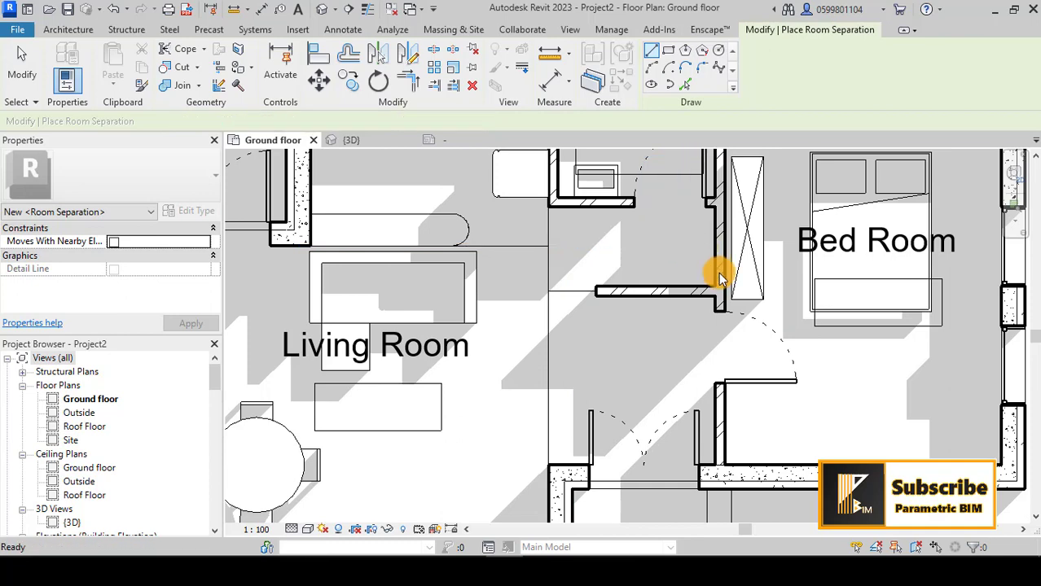
pyautogui.scroll(-3, 718, 272)
pyautogui.click(501, 326)
pyautogui.click(550, 383)
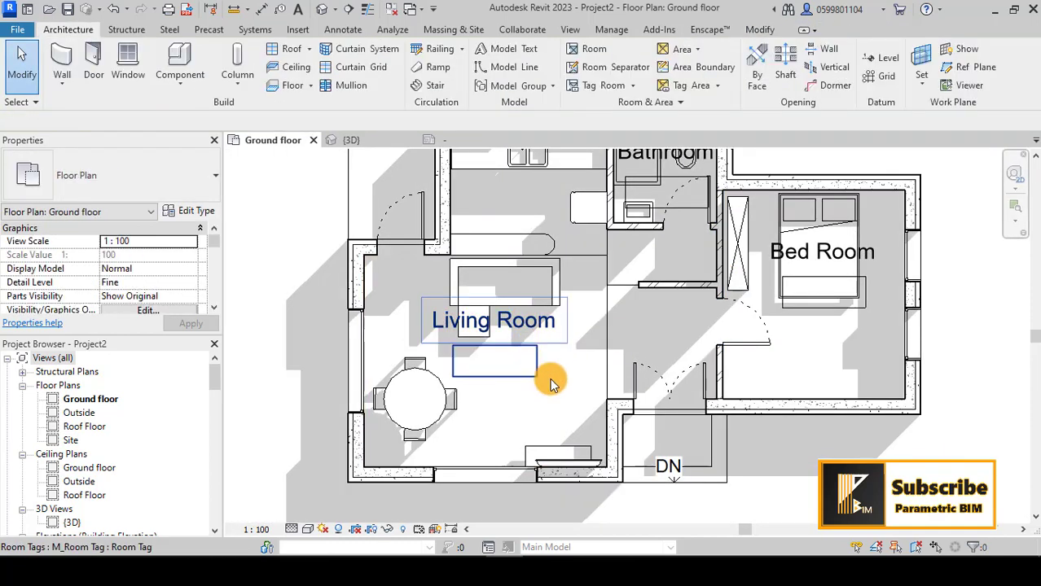
pyautogui.moveTo(550, 383); pyautogui.dragTo(586, 402, button='middle')
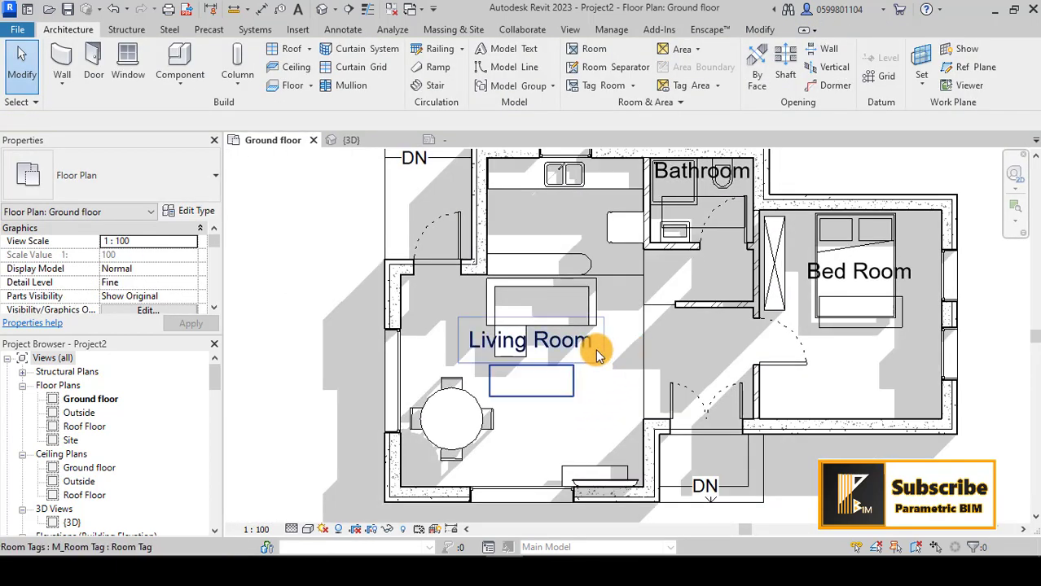
pyautogui.click(597, 356)
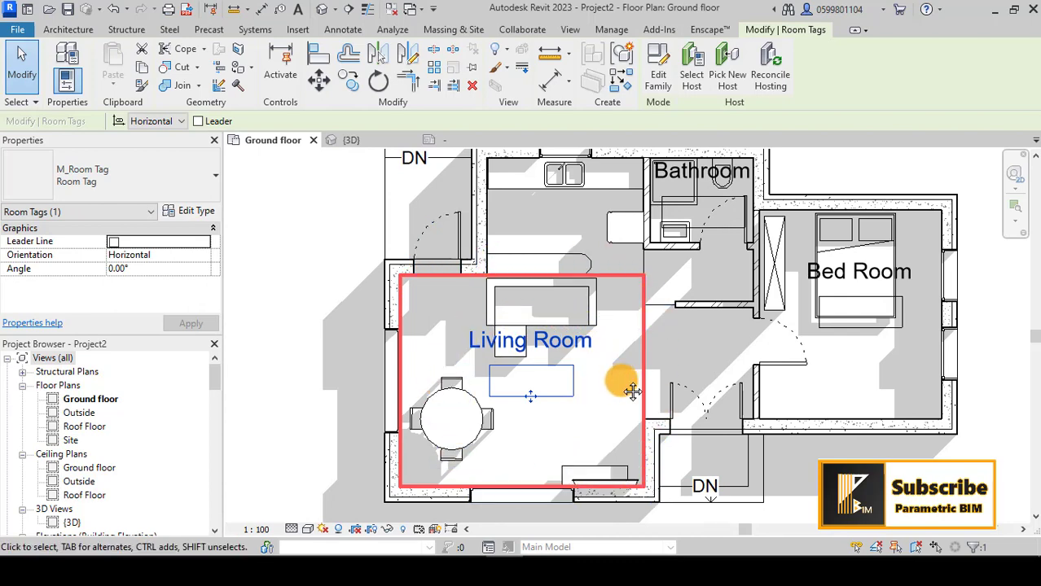
pyautogui.moveTo(633, 393); pyautogui.dragTo(630, 426, button='middle')
pyautogui.click(73, 30)
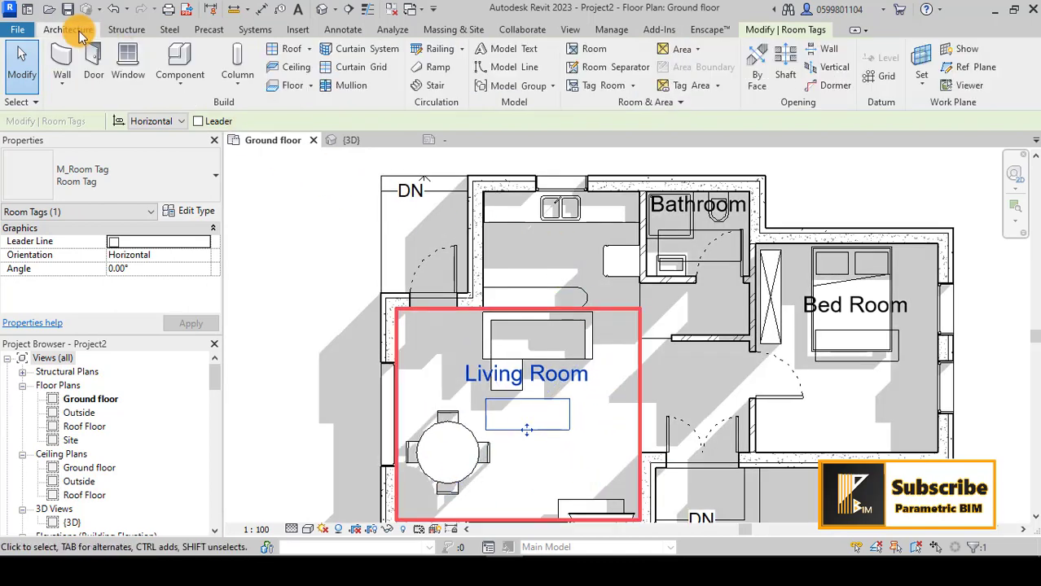
# - Place rooms in the kitchen area and the lower hall
pyautogui.click(594, 48)
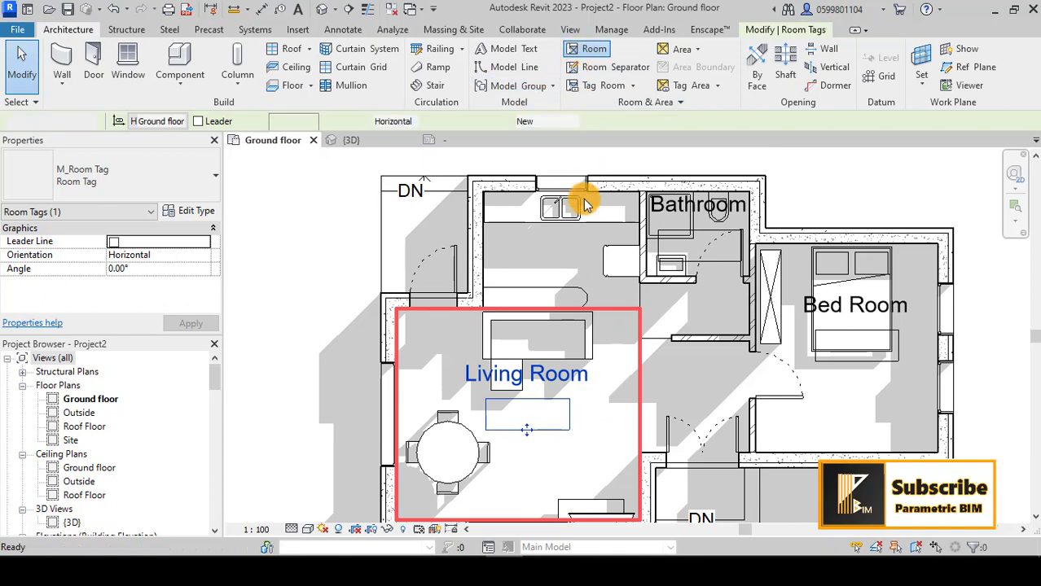
pyautogui.click(559, 279)
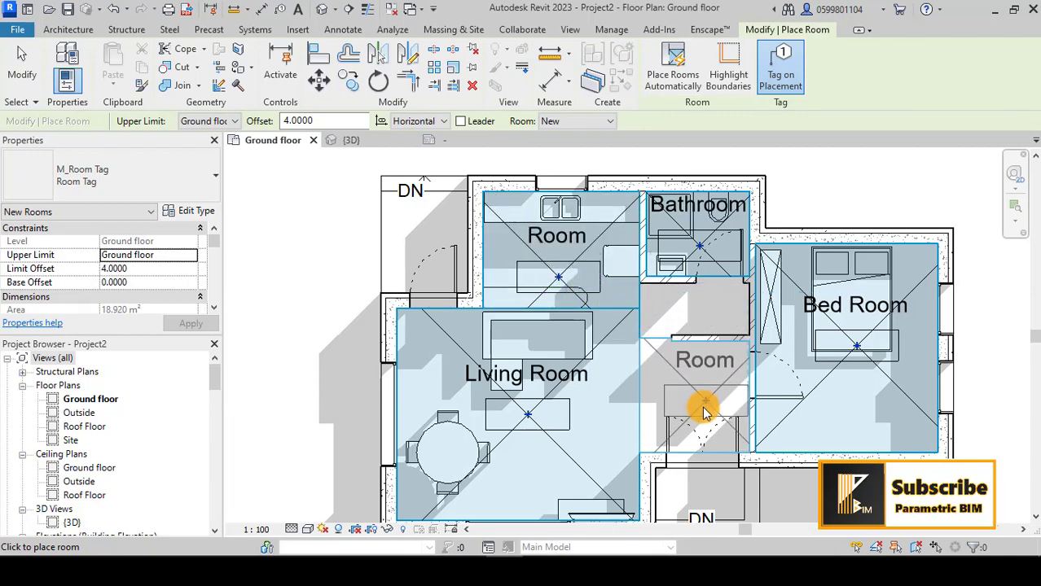
pyautogui.moveTo(669, 368); pyautogui.dragTo(578, 384, button='middle')
pyautogui.scroll(-1, 578, 384)
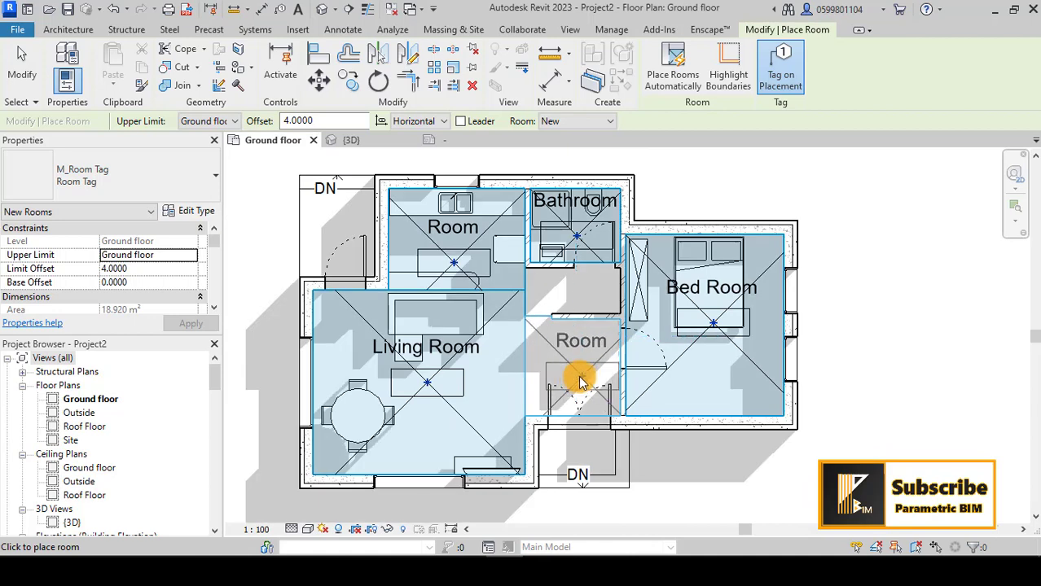
pyautogui.click(575, 384)
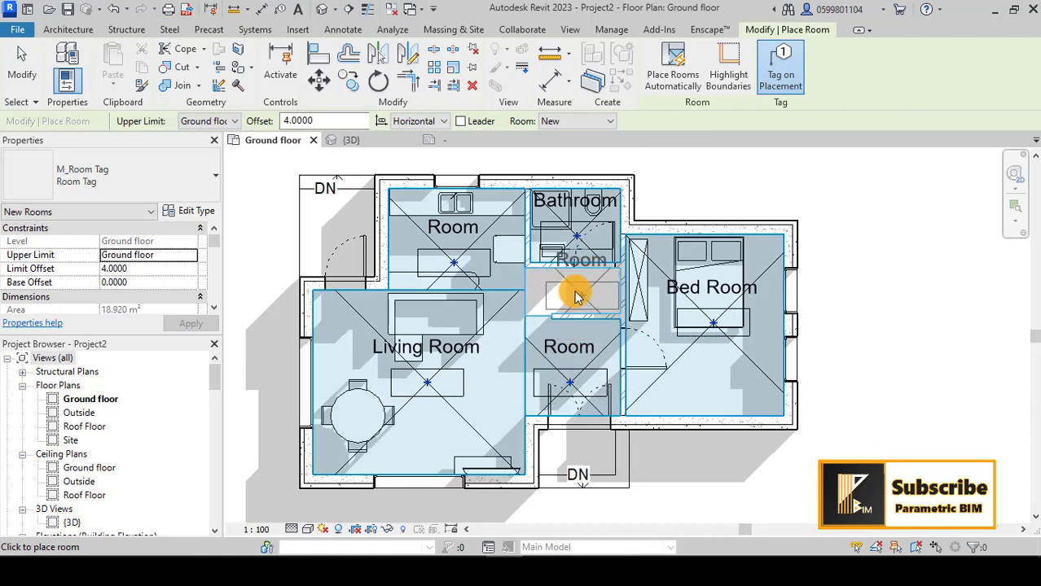
pyautogui.scroll(4, 573, 295)
pyautogui.press('Escape')
pyautogui.press('Escape')
# - Open the upper-left kitchen room tag's label to rename it 'Kitchen'
pyautogui.scroll(-3, 695, 293)
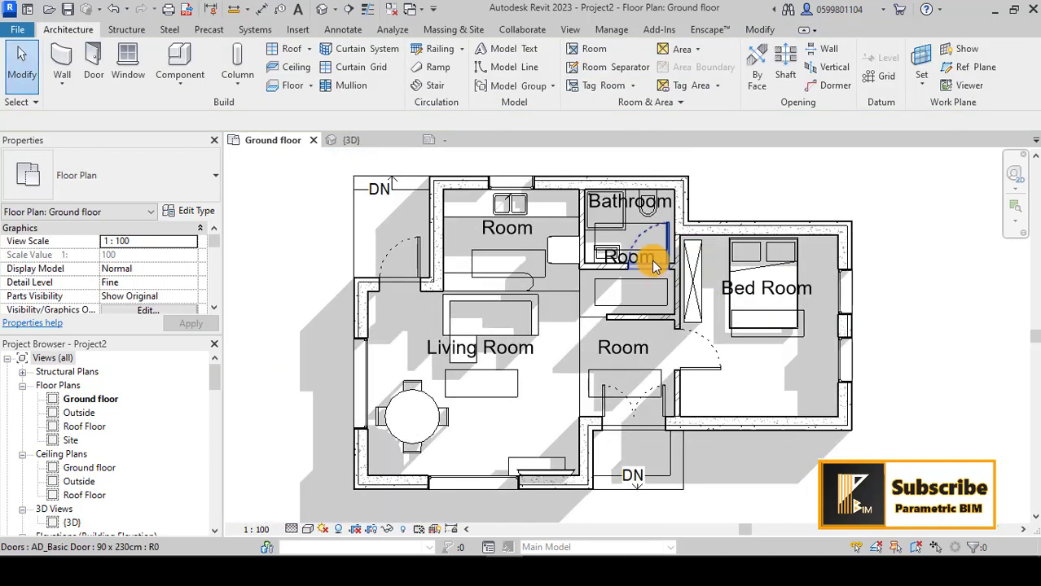
pyautogui.click(656, 267)
pyautogui.press('Escape')
pyautogui.moveTo(747, 372); pyautogui.dragTo(761, 373, button='middle')
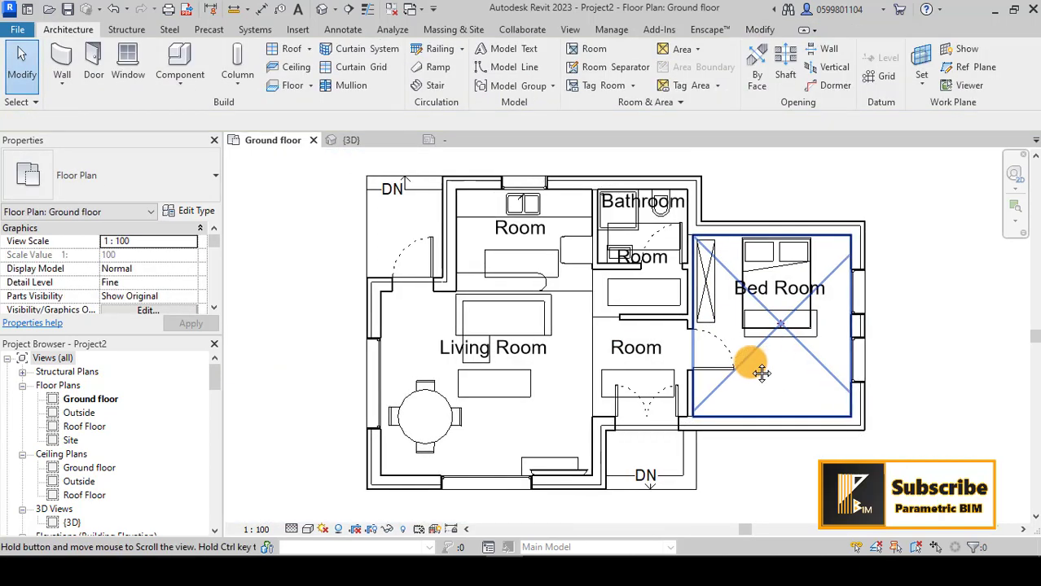
pyautogui.scroll(2, 493, 230)
pyautogui.click(515, 231)
pyautogui.click(516, 230)
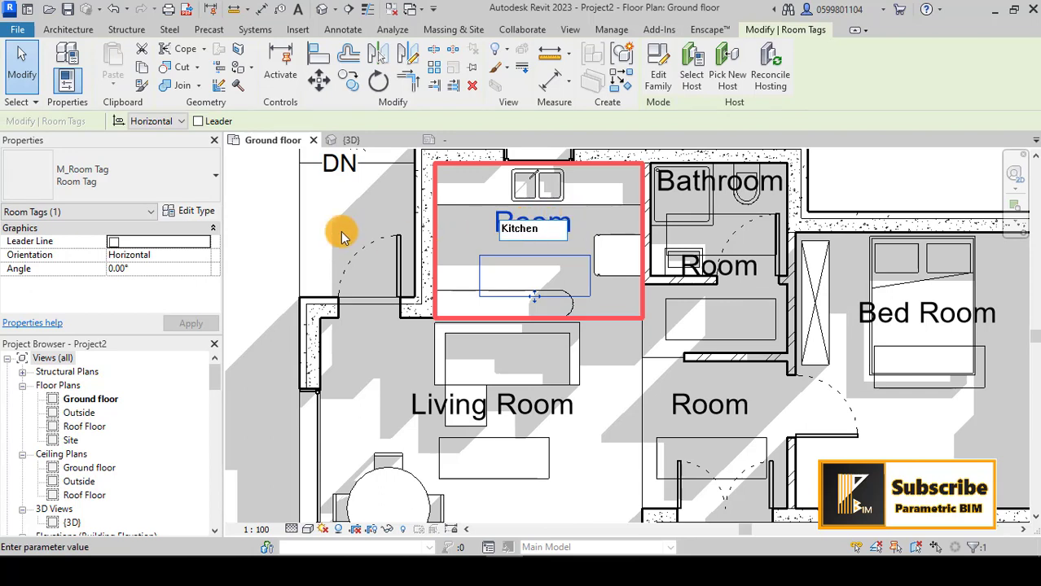
# - Commit the 'Kitchen' name and rename the lower hall's room tag to 'Entry'
pyautogui.click(617, 298)
pyautogui.click(617, 299)
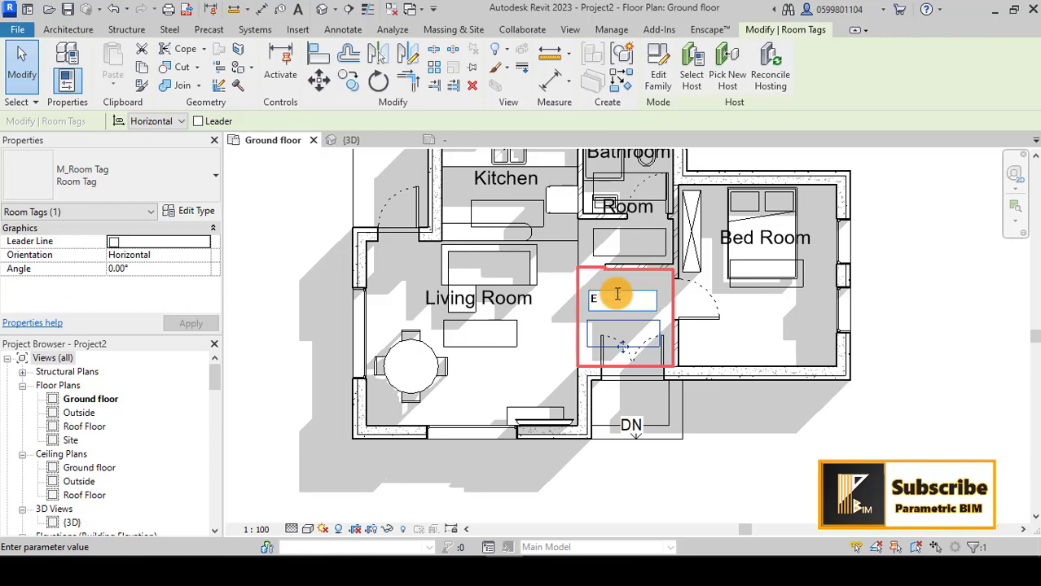
pyautogui.write('Entry')
pyautogui.click(791, 464)
pyautogui.scroll(-1, 791, 464)
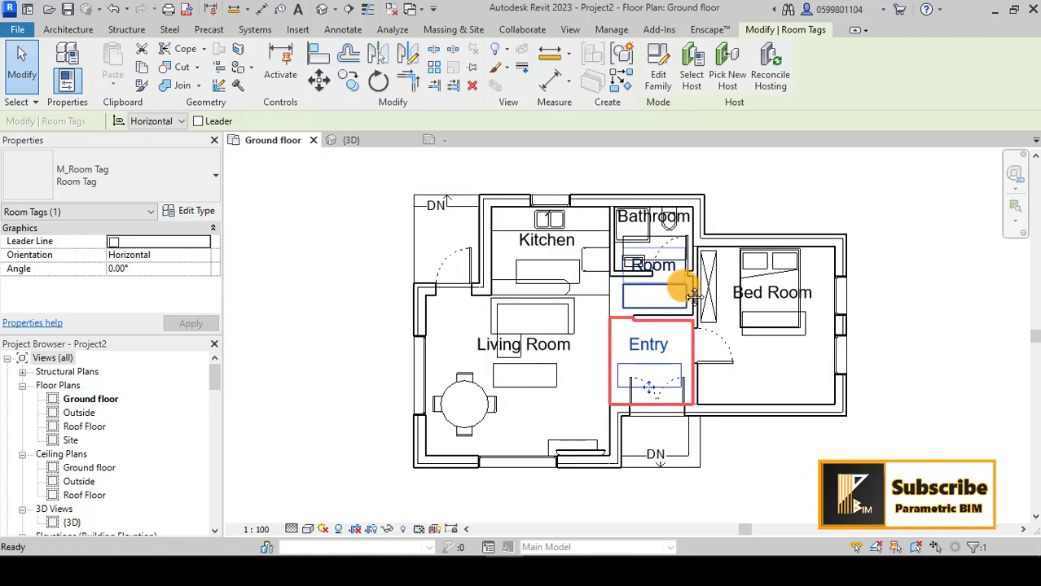
pyautogui.scroll(2, 700, 301)
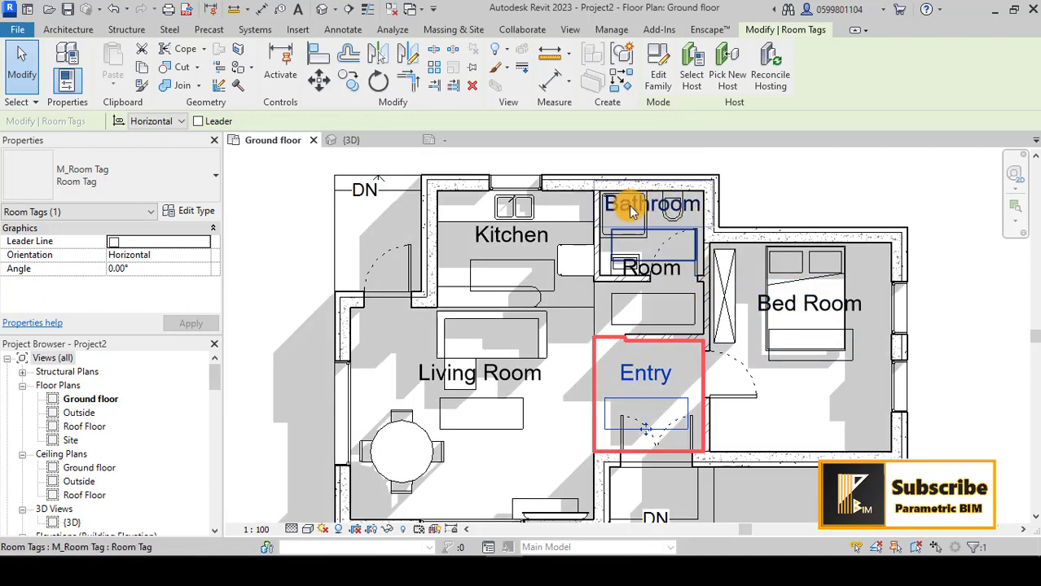
pyautogui.scroll(-1, 515, 232)
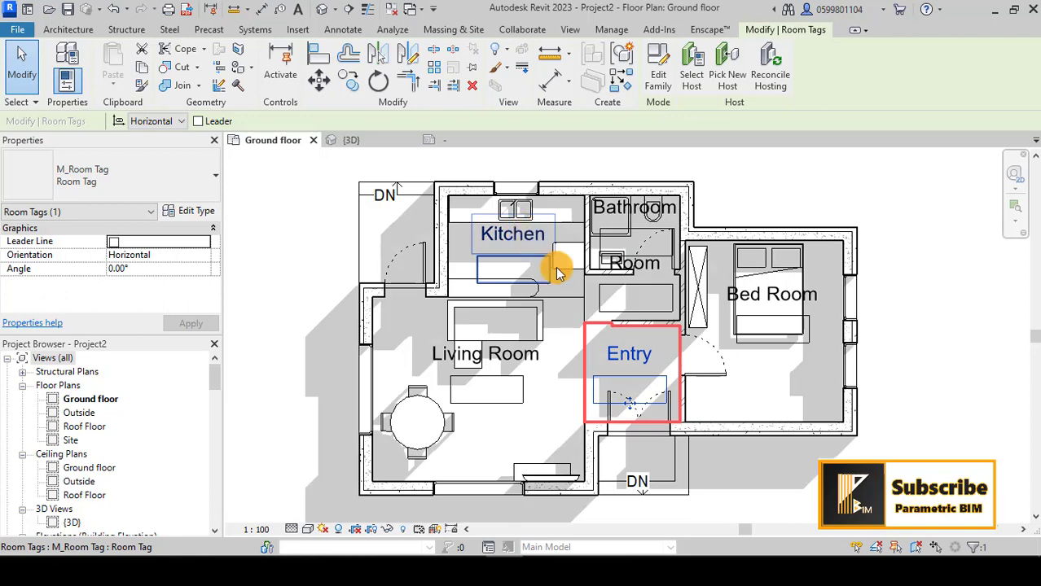
pyautogui.click(769, 458)
pyautogui.moveTo(770, 458); pyautogui.dragTo(690, 463, button='middle')
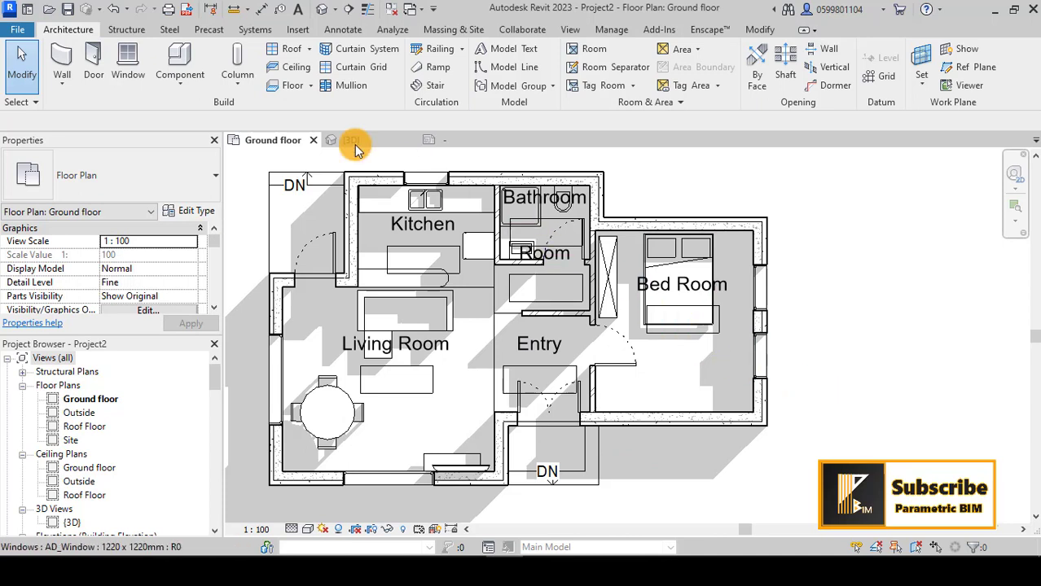
# - Start placing a Color Fill Legend from the Annotate tools
pyautogui.click(342, 29)
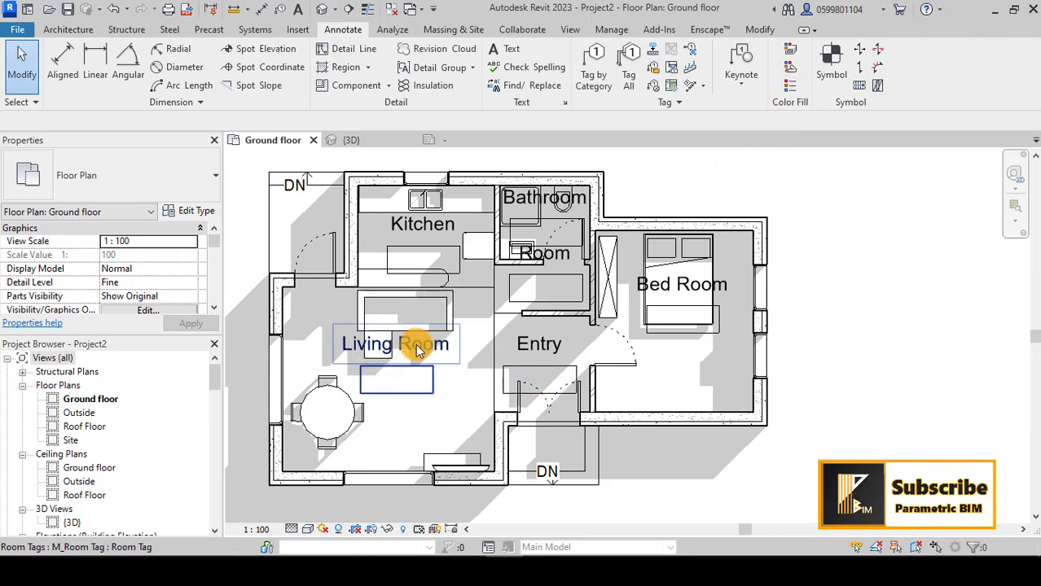
pyautogui.click(785, 91)
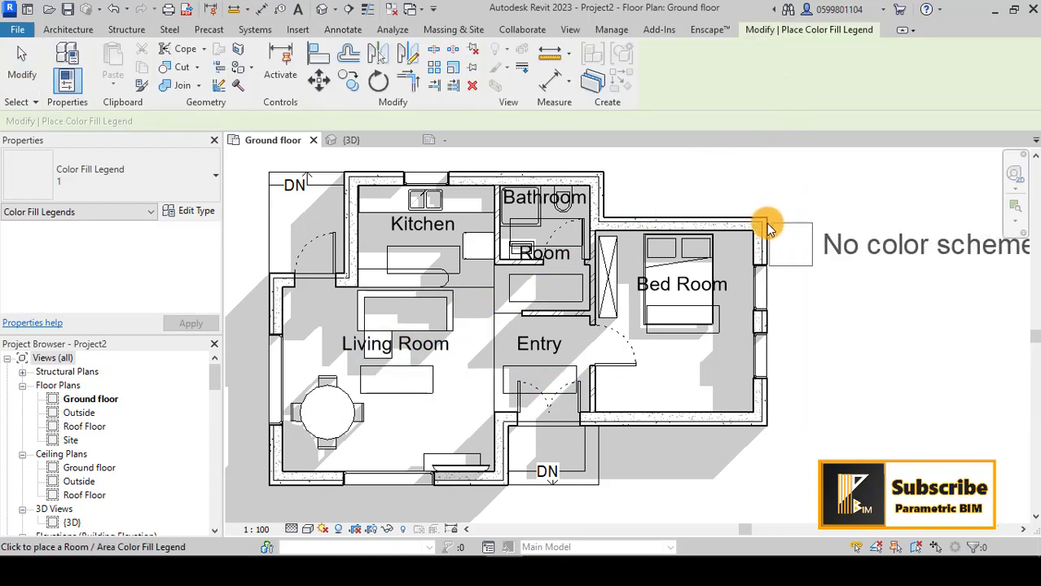
# - Place the legend right of the plan with space type Rooms and colour scheme Name
pyautogui.scroll(-2, 767, 223)
pyautogui.moveTo(785, 217); pyautogui.dragTo(651, 234, button='middle')
pyautogui.scroll(1, 651, 232)
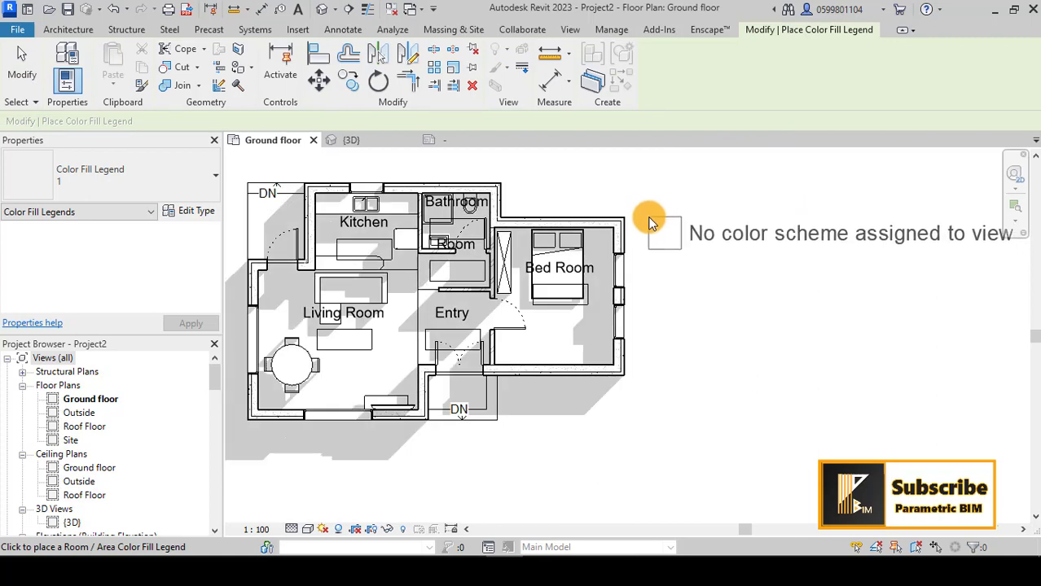
pyautogui.click(651, 223)
pyautogui.moveTo(518, 214); pyautogui.dragTo(495, 206)
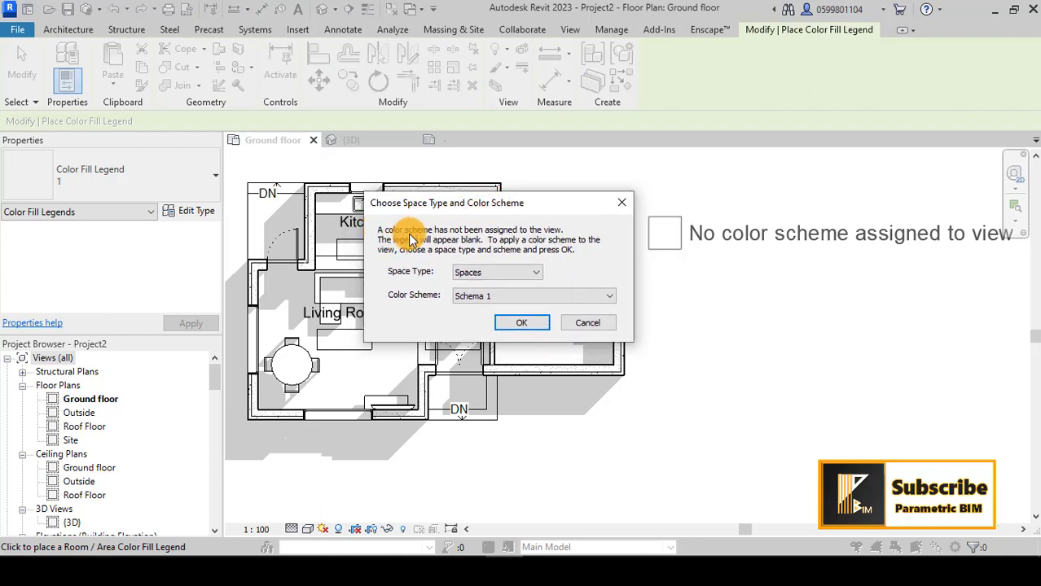
pyautogui.click(479, 273)
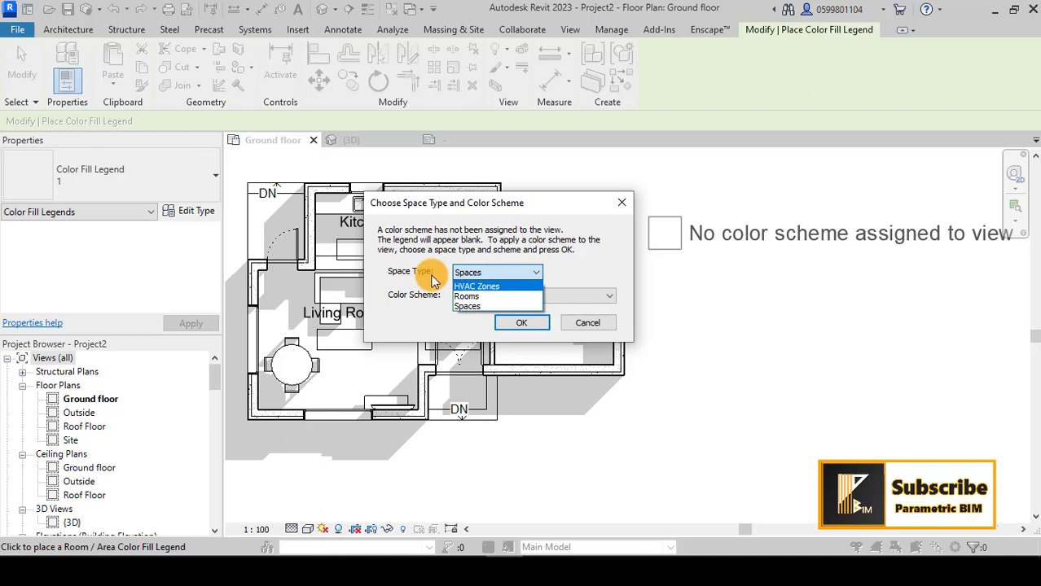
pyautogui.click(487, 295)
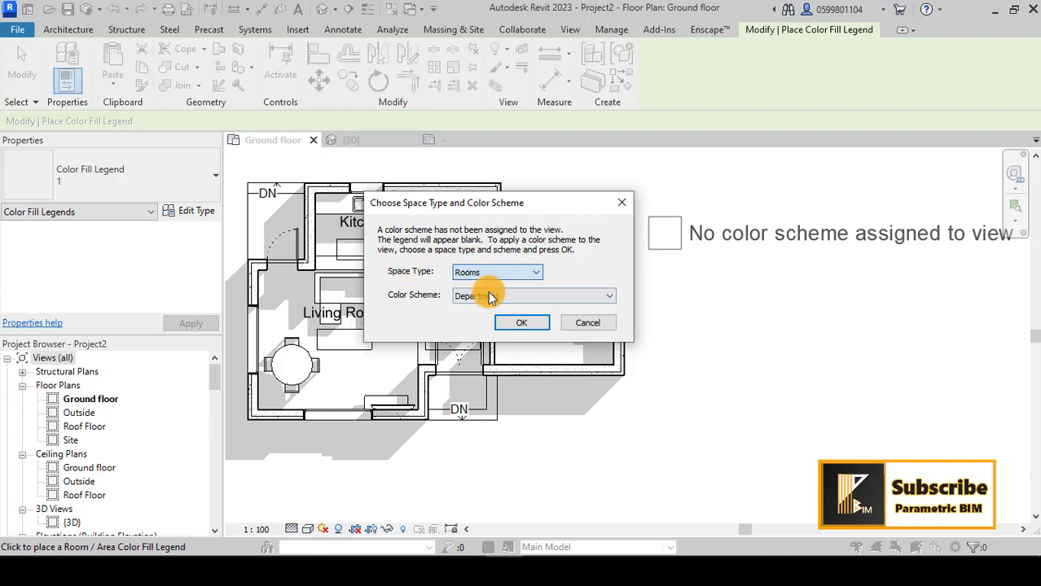
pyautogui.click(475, 297)
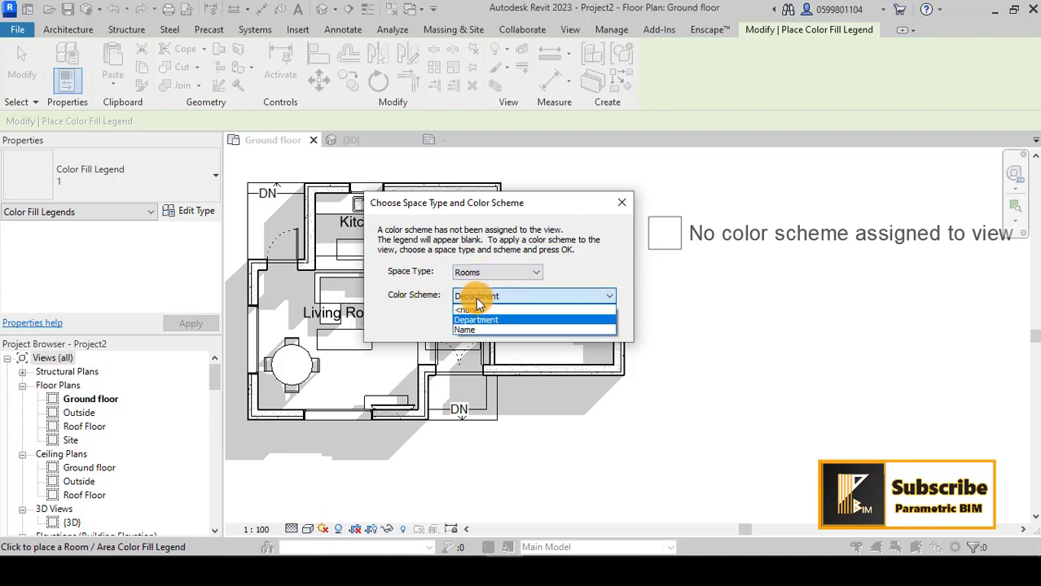
pyautogui.click(481, 331)
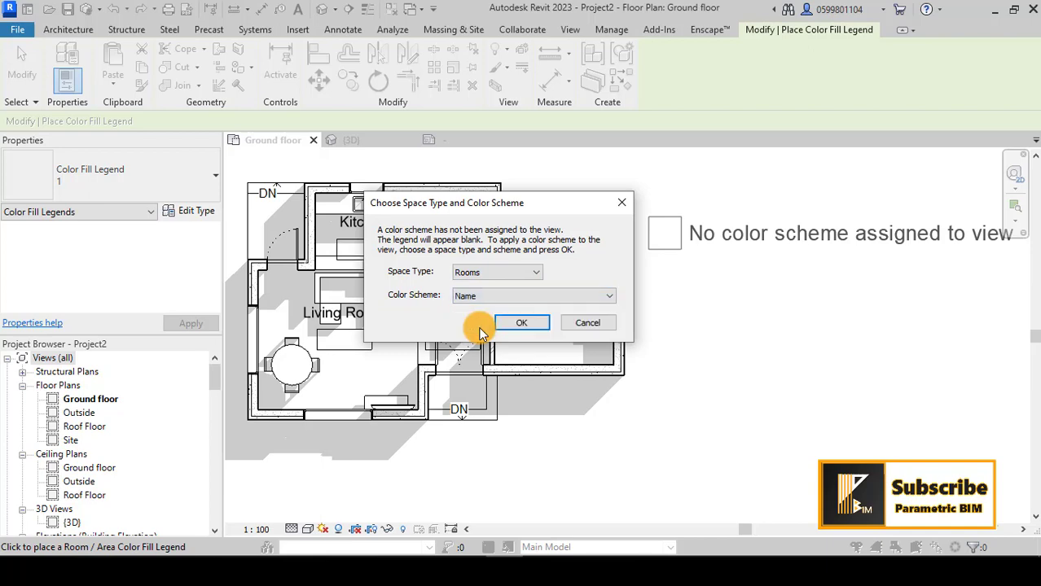
pyautogui.moveTo(410, 199); pyautogui.dragTo(624, 179)
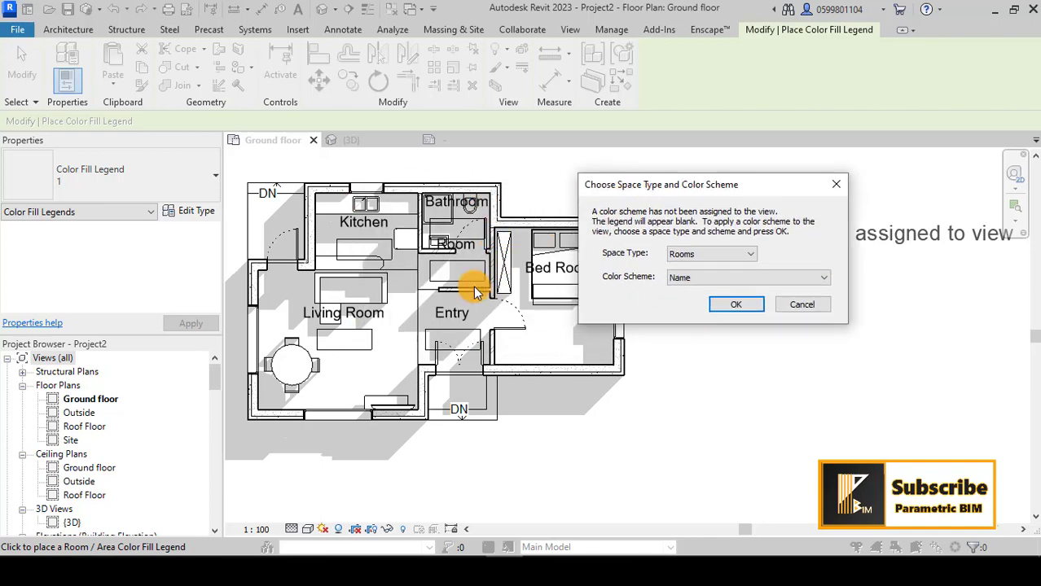
pyautogui.click(731, 306)
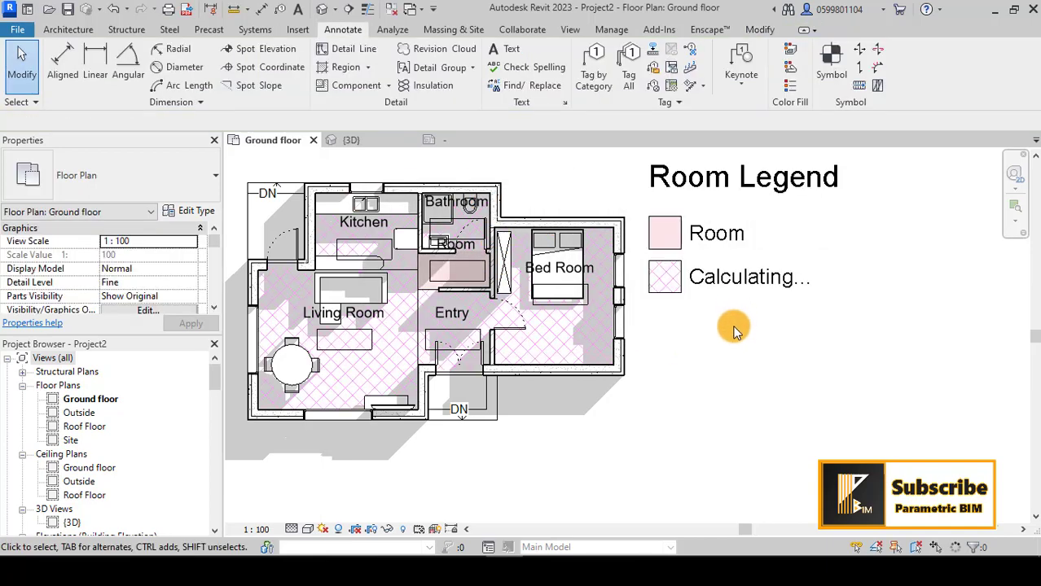
# - Open the 'Room' label of the small room's tag below the Bathroom for editing
pyautogui.moveTo(693, 345); pyautogui.dragTo(636, 423, button='middle')
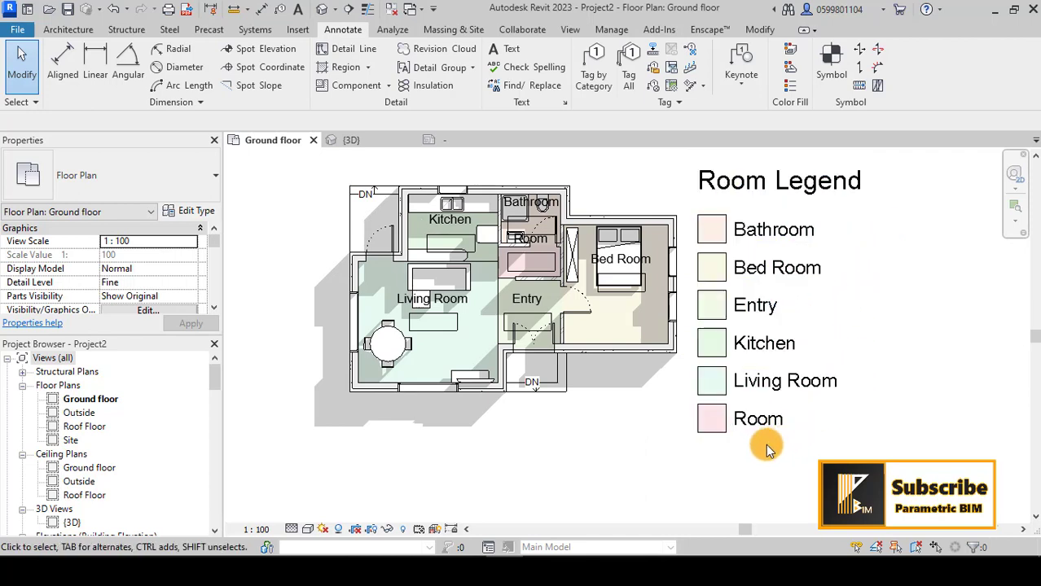
pyautogui.scroll(3, 535, 245)
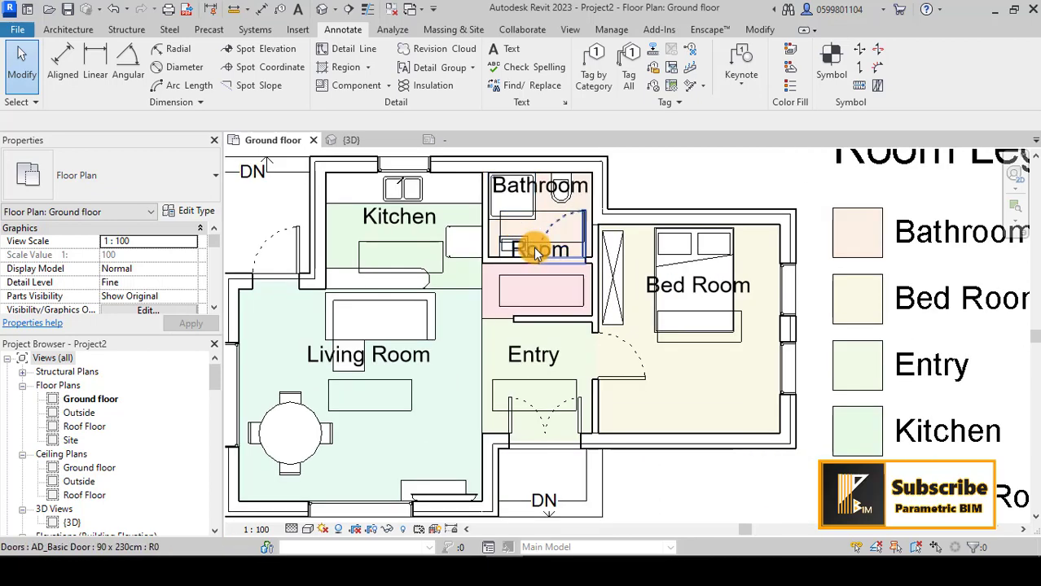
pyautogui.click(549, 259)
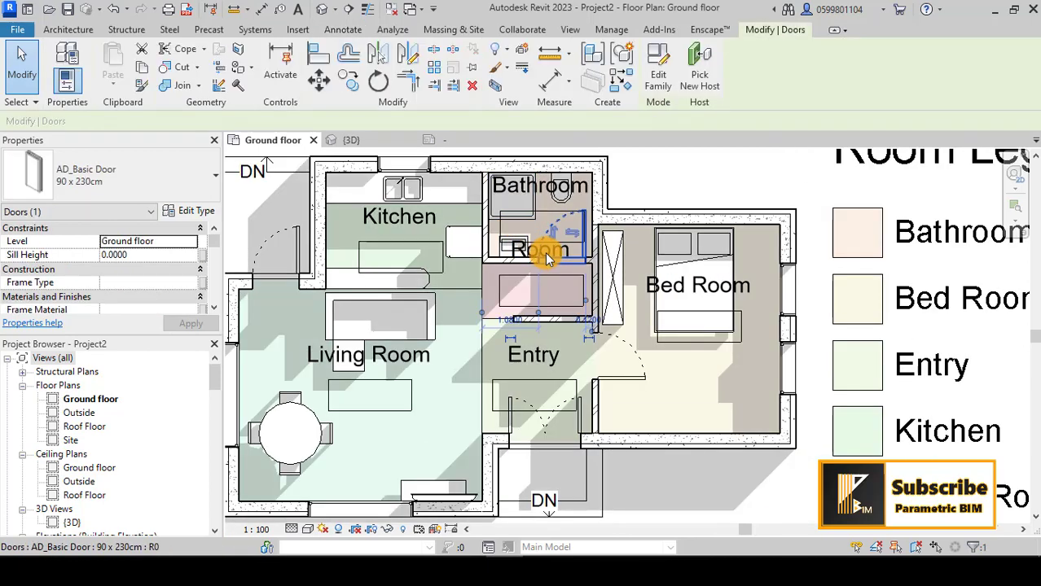
pyautogui.scroll(2, 549, 259)
pyautogui.click(544, 252)
pyautogui.click(542, 252)
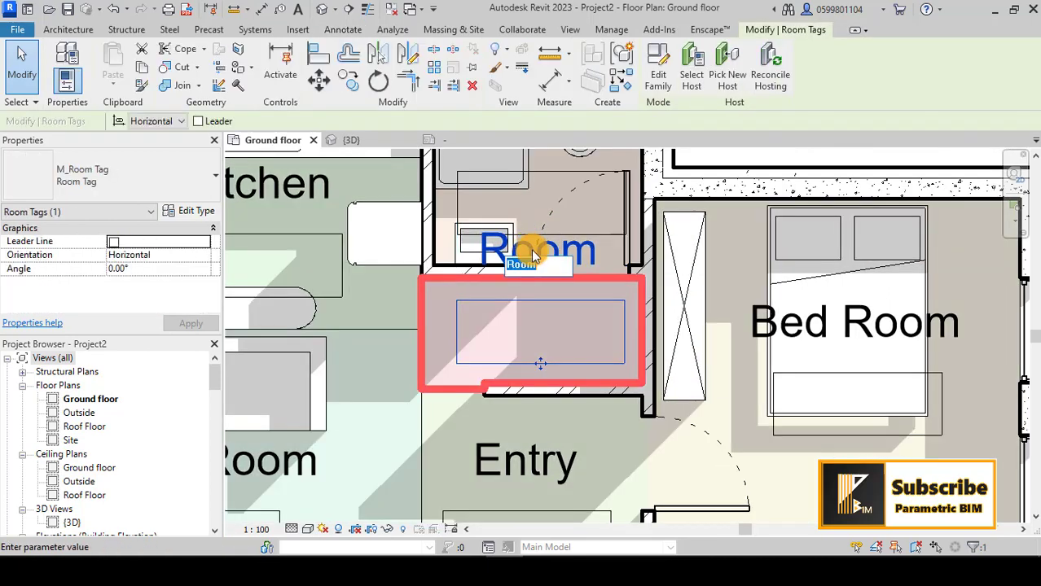